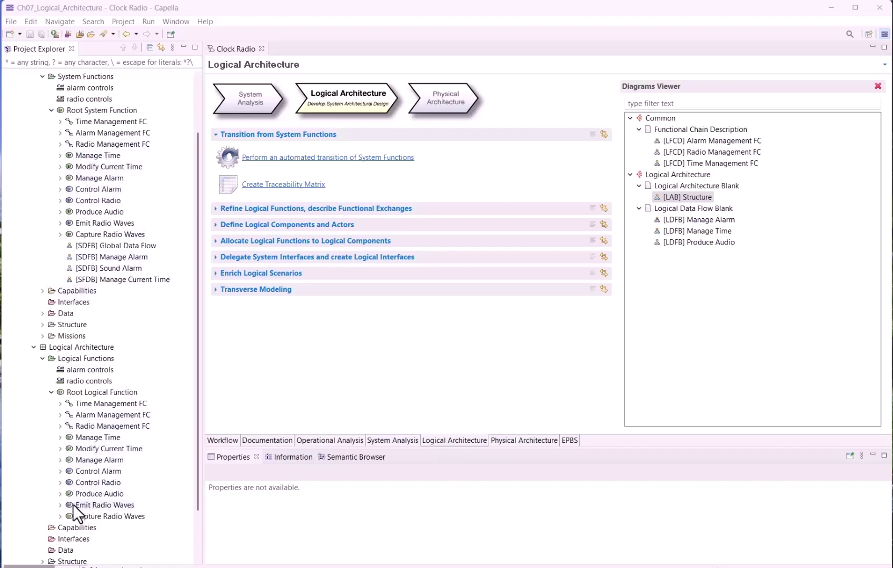
# Expand the logical Produce Audio function and select its Enable Radio Settings sub-function.
pyautogui.click(59, 493)
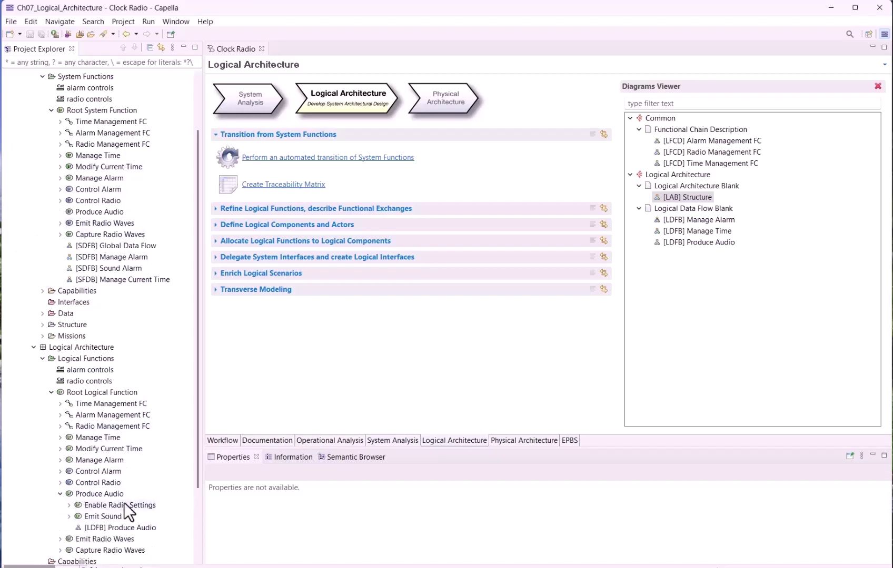
pyautogui.scroll(-3, 145, 381)
pyautogui.click(137, 416)
# Show related elements in an enlarged Semantic Browser for Emit Sound and the system Produce Audio function.
pyautogui.click(357, 457)
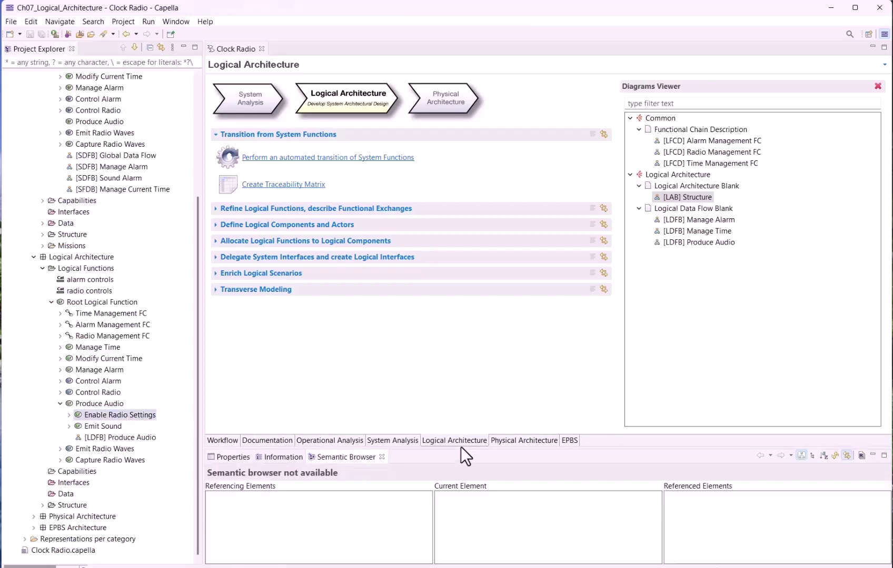
pyautogui.moveTo(458, 437); pyautogui.dragTo(451, 364)
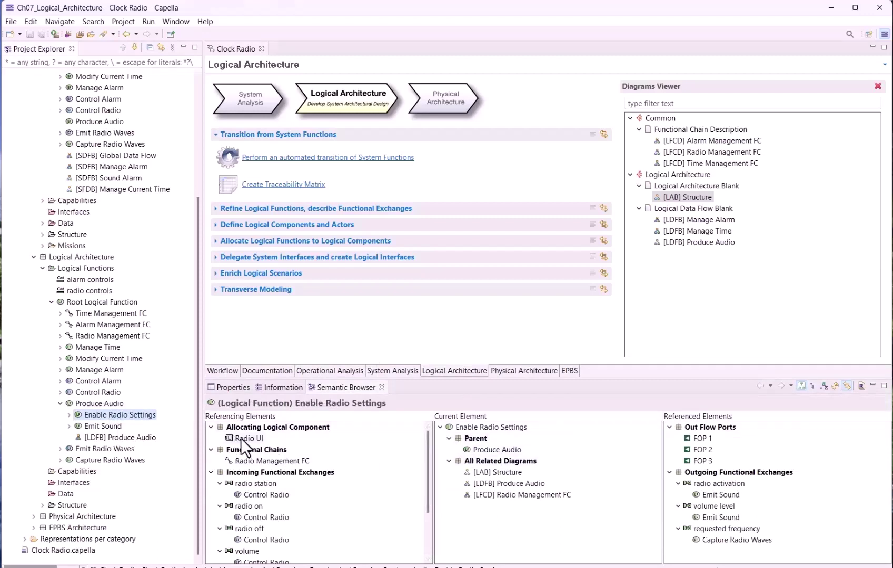
pyautogui.click(100, 427)
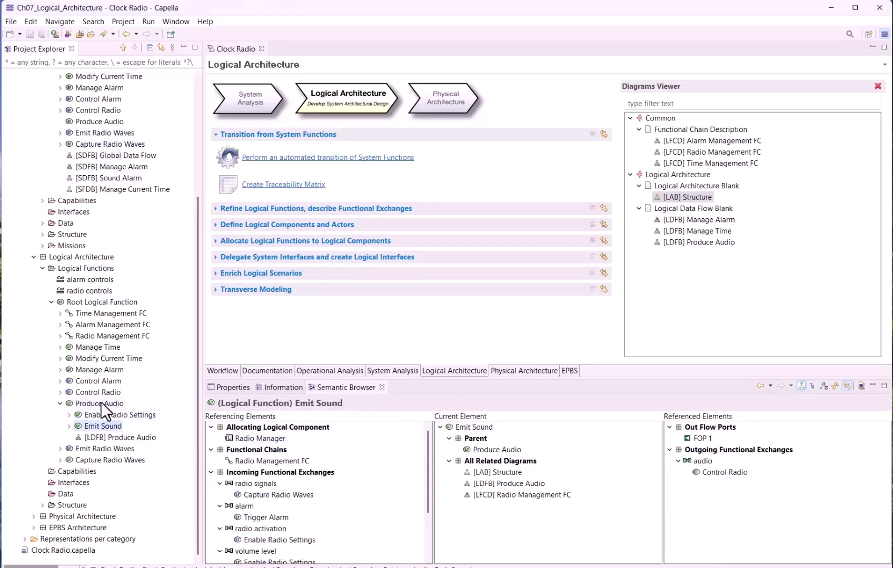
pyautogui.click(99, 122)
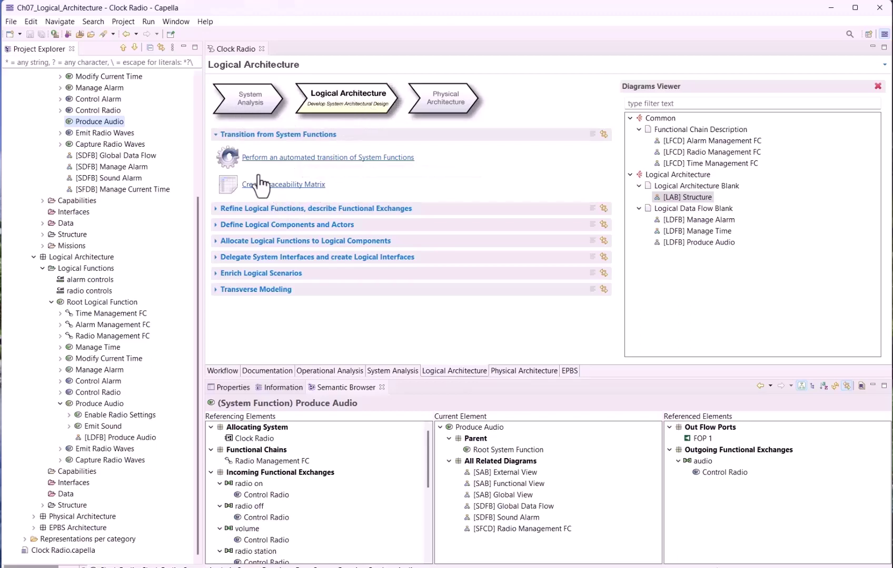
# Create a Logical Functions / System Functions traceability matrix, keeping the default name.
pyautogui.click(293, 183)
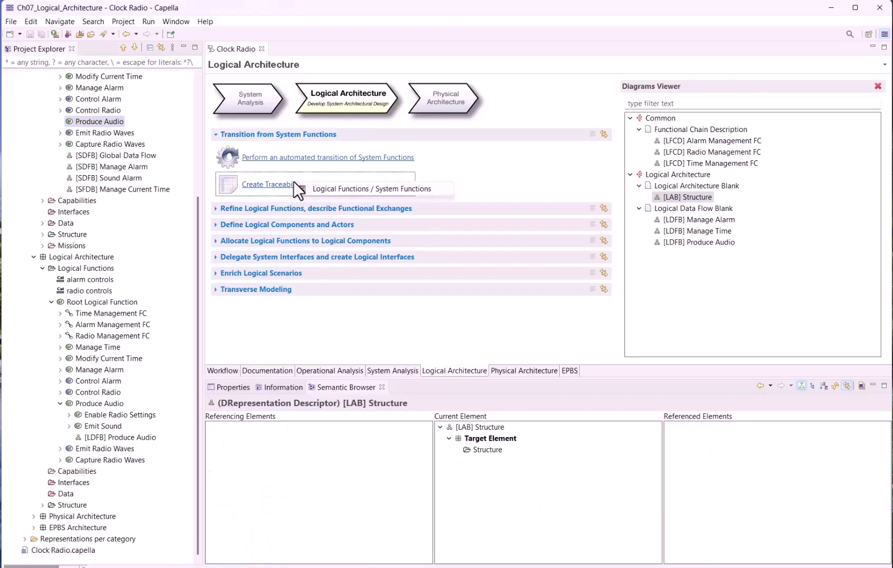
pyautogui.click(359, 188)
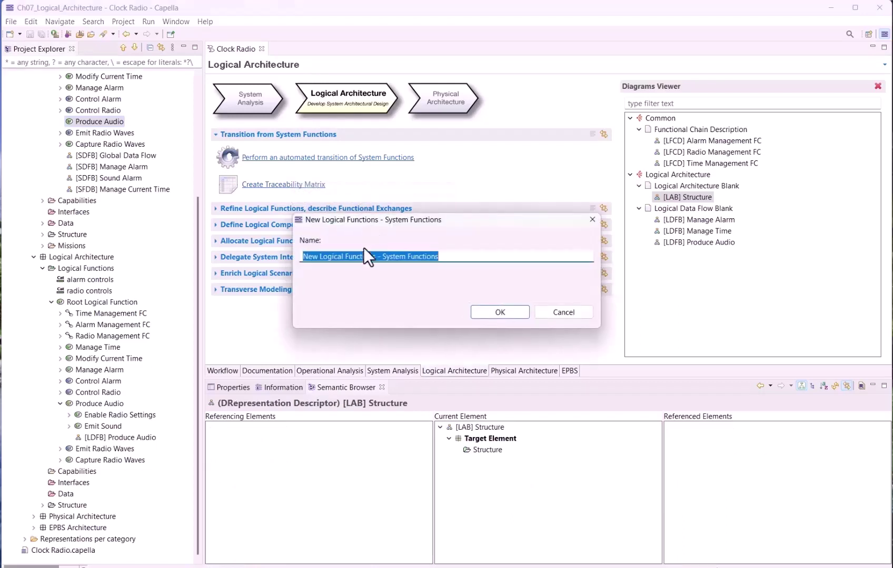
pyautogui.click(500, 312)
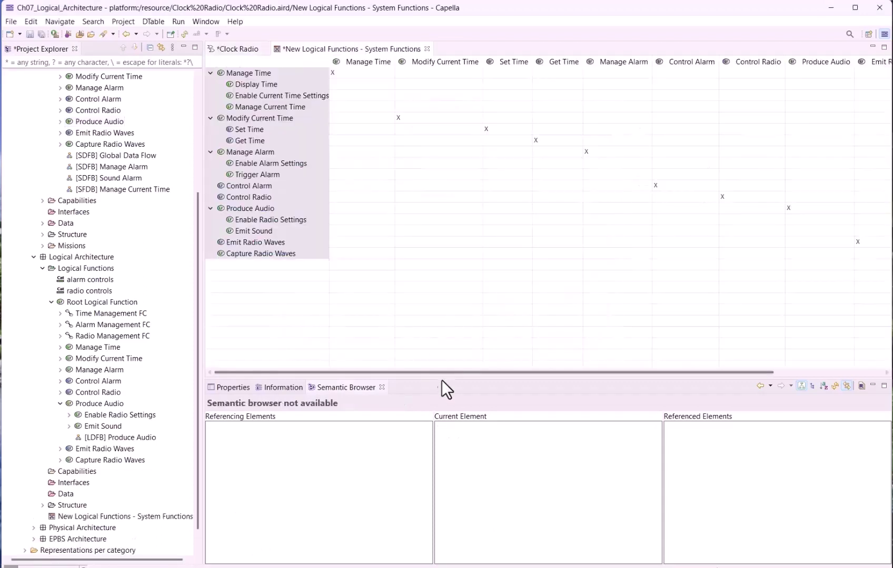
# Enlarge the matrix editor and collapse then re-expand the Manage Time and Modify Current Time rows.
pyautogui.moveTo(442, 378); pyautogui.dragTo(447, 450)
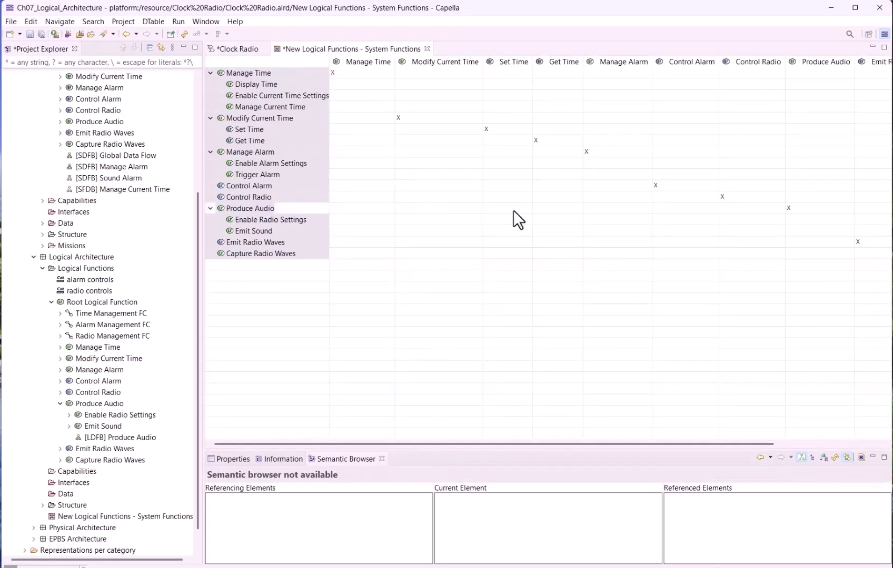
pyautogui.click(210, 73)
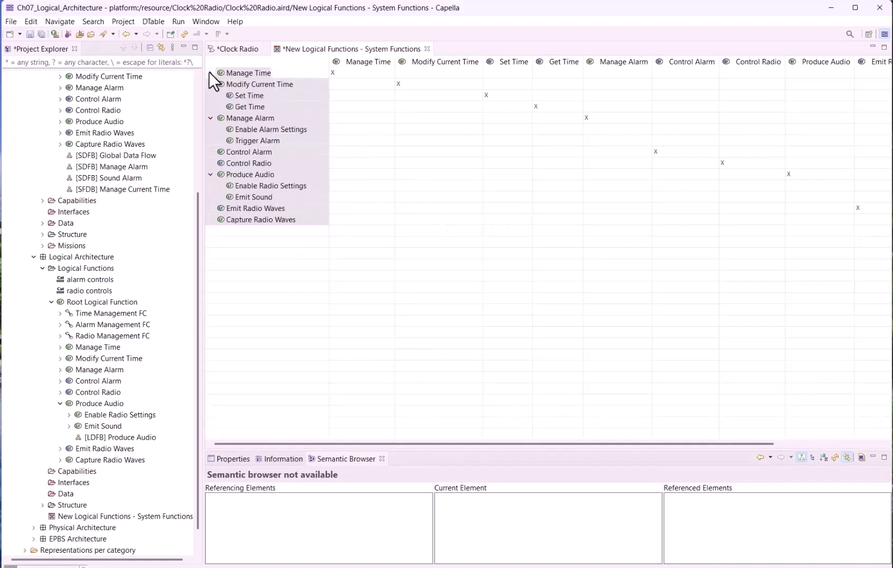
pyautogui.click(210, 72)
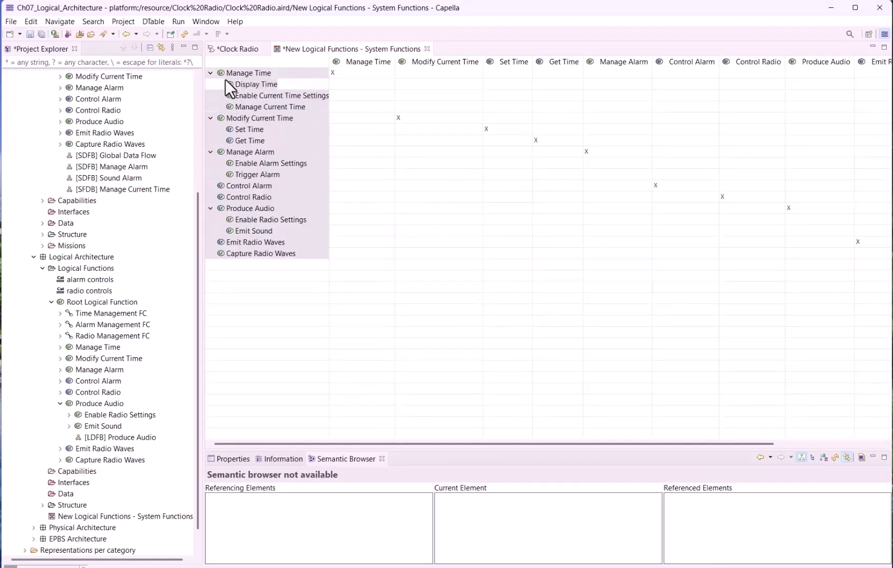
pyautogui.click(210, 118)
pyautogui.click(210, 118)
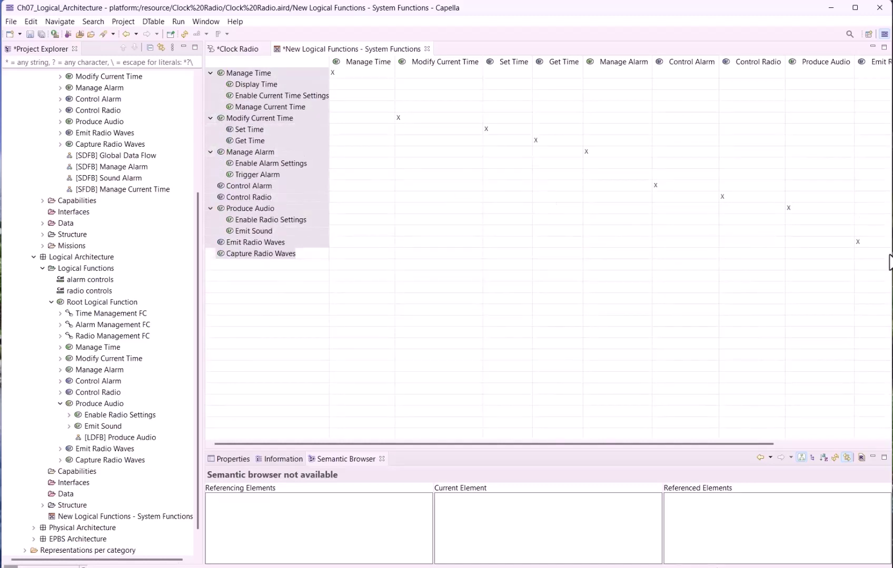
pyautogui.moveTo(461, 445); pyautogui.dragTo(421, 346)
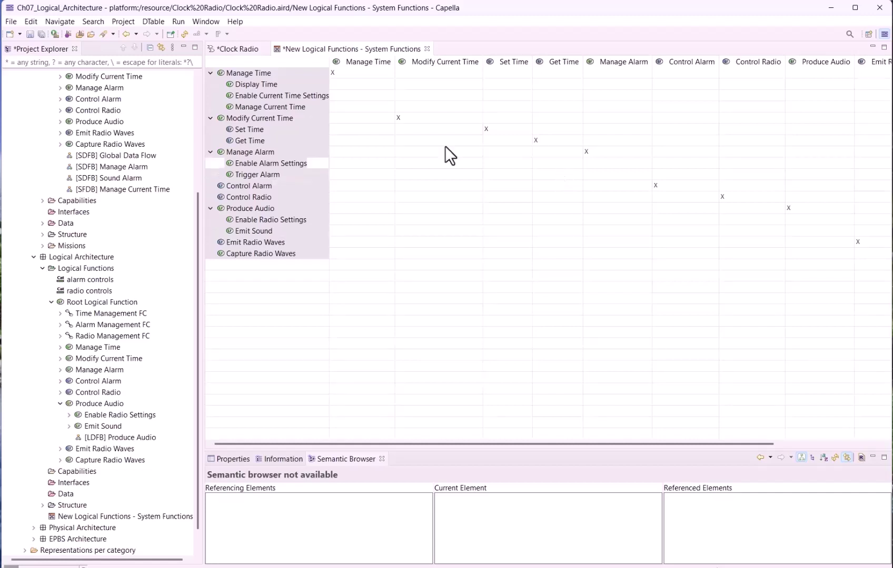
# Put an X under Manage Time for Display Time, Enable Current Time Settings and Manage Current Time.
pyautogui.click(337, 85)
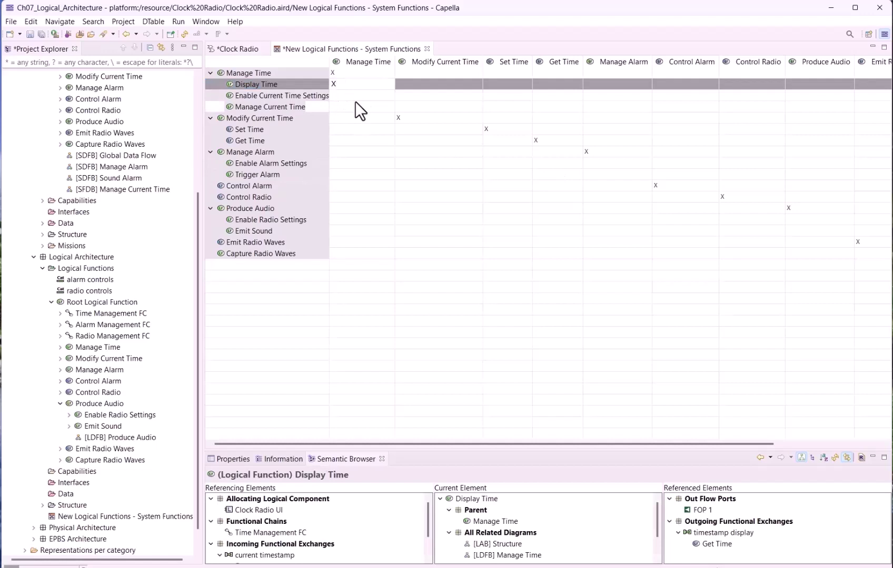
pyautogui.click(355, 101)
pyautogui.click(340, 96)
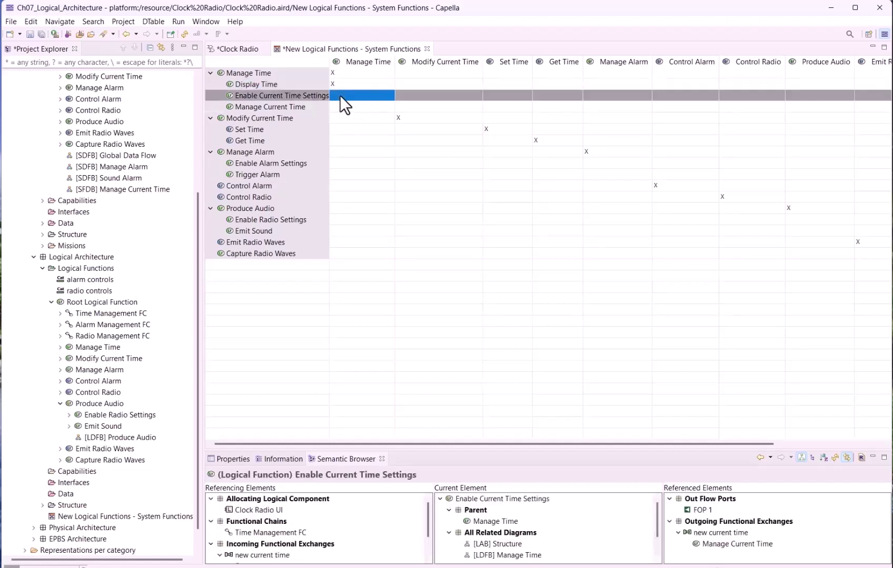
pyautogui.click(340, 97)
pyautogui.write('X')
pyautogui.press('Return')
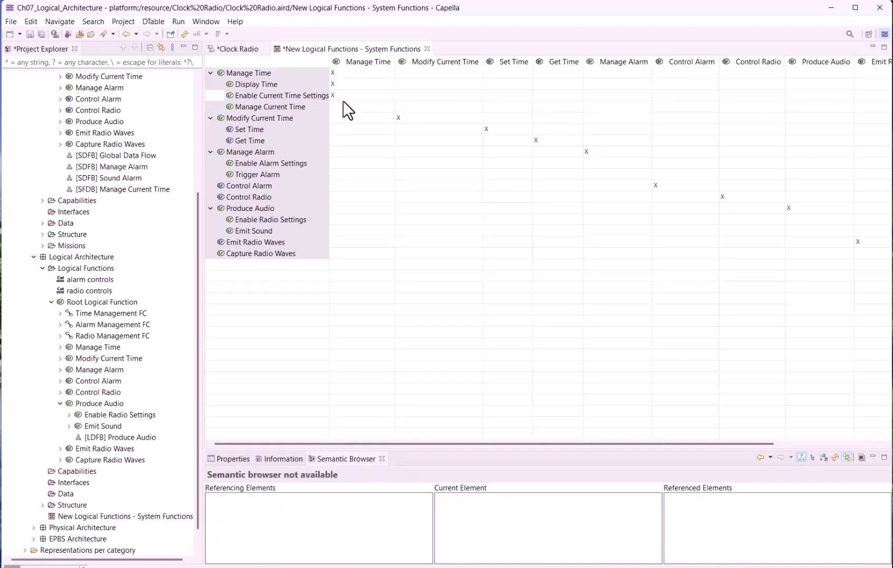
pyautogui.click(342, 105)
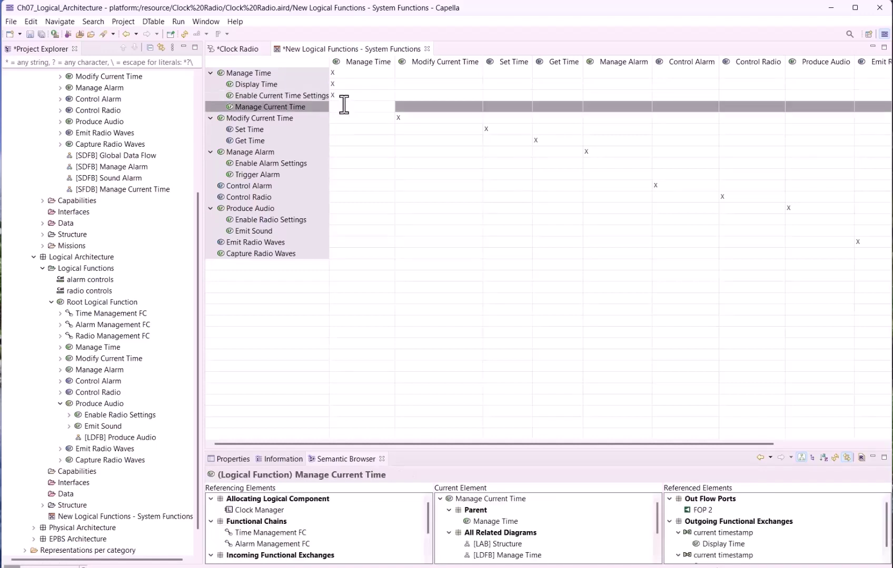
pyautogui.write('X')
pyautogui.press('Return')
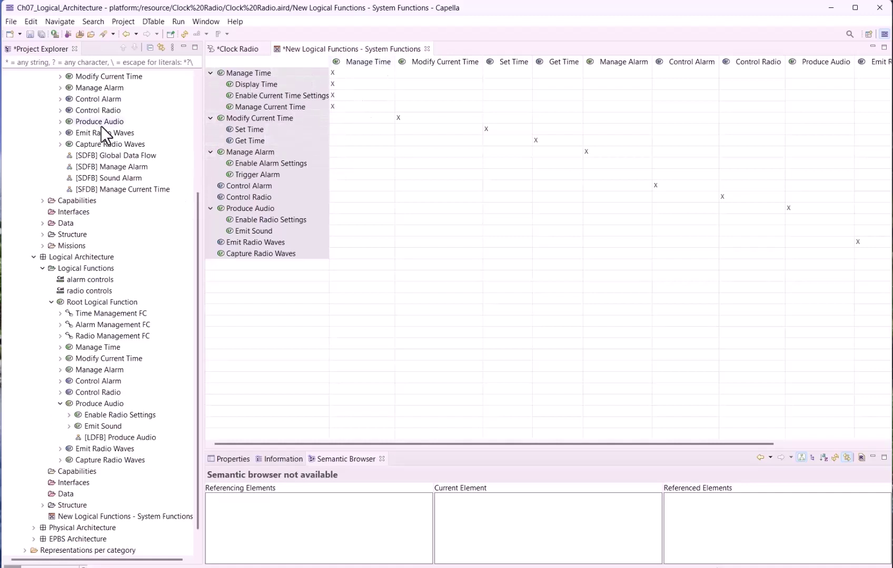
# Select the system Manage Time function and enlarge the Semantic Browser to see its realizing functions.
pyautogui.scroll(3, 110, 117)
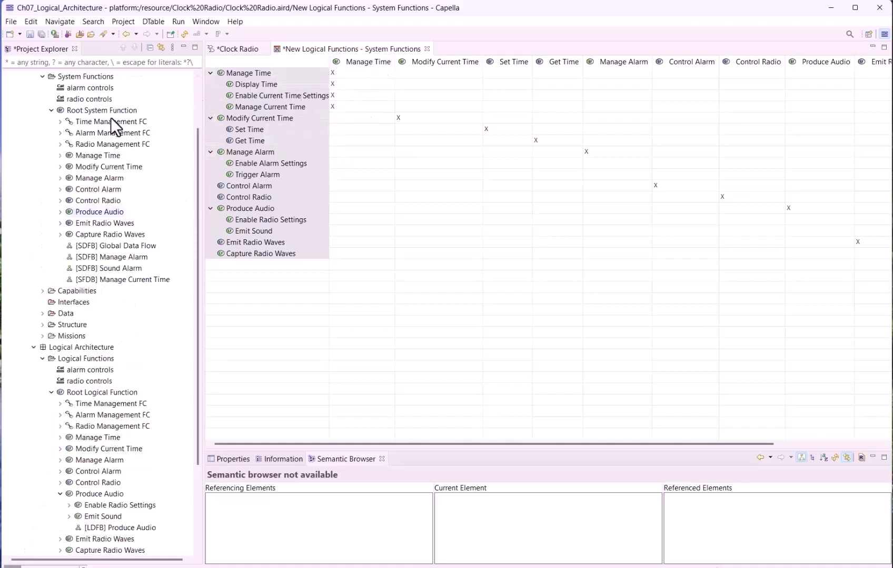
pyautogui.click(98, 157)
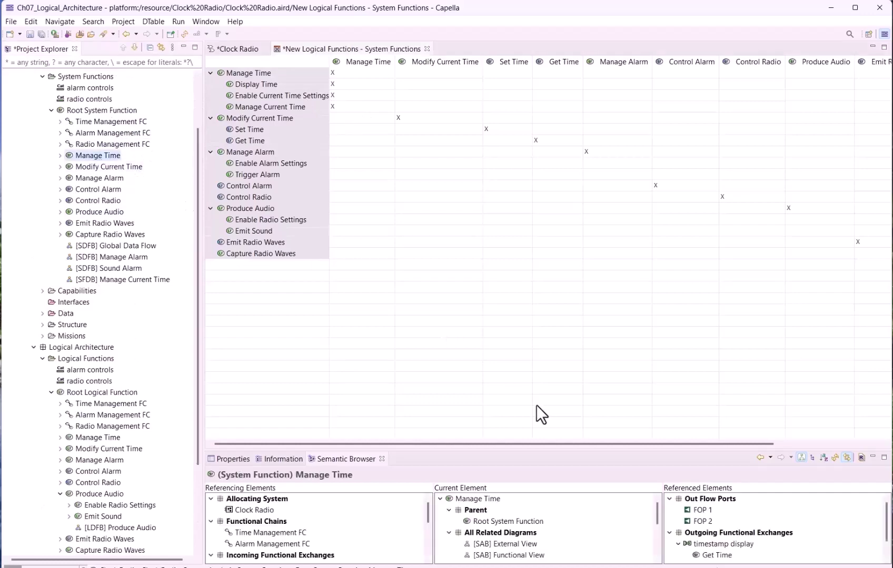
pyautogui.moveTo(526, 450); pyautogui.dragTo(528, 337)
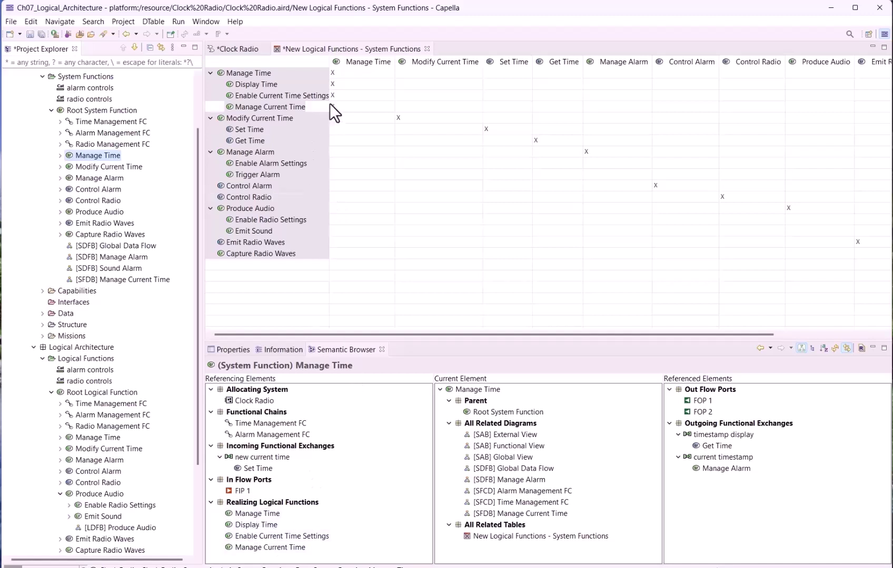
# Inspect the Manage Time and Display Time realization cells, then recheck Manage Time's relations.
pyautogui.click(341, 72)
pyautogui.click(343, 71)
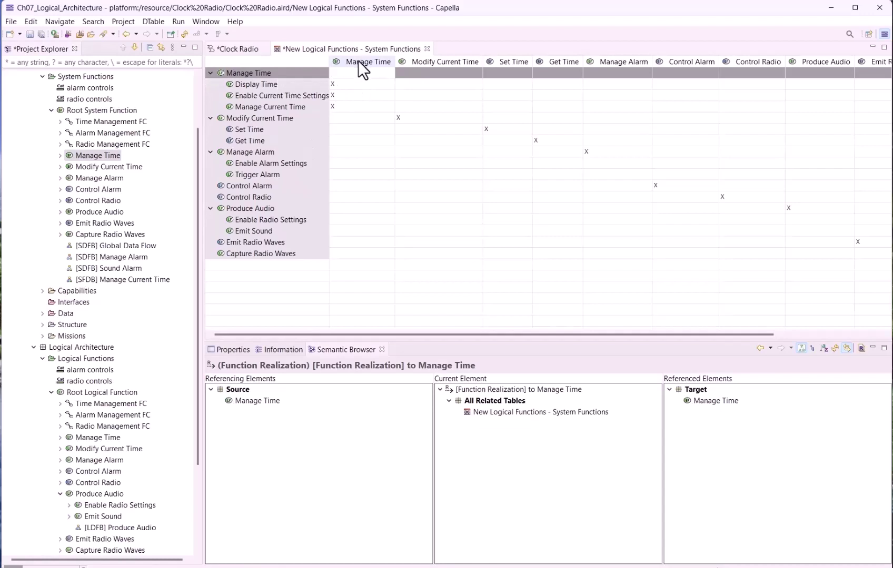
pyautogui.click(344, 83)
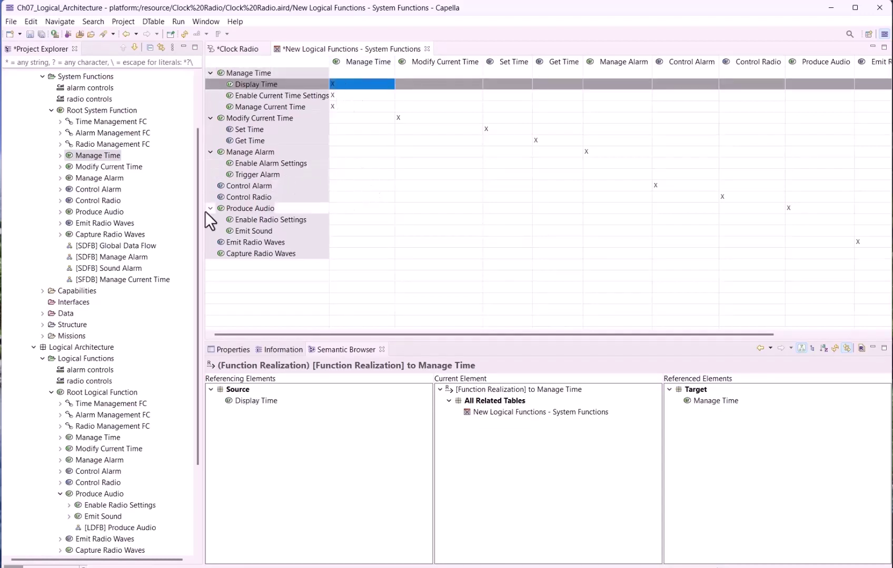
pyautogui.click(110, 154)
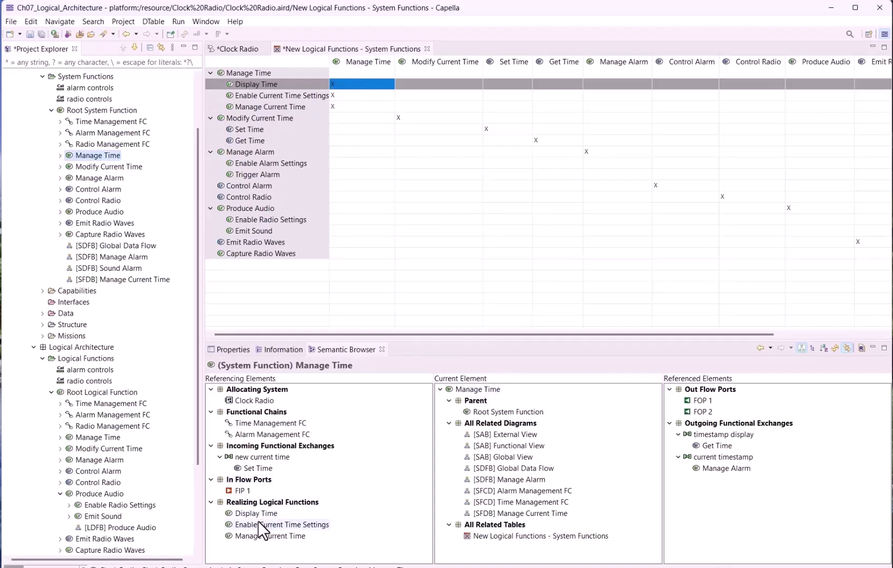
# Mark Enable Alarm Settings and Trigger Alarm under Manage Alarm, clearing the Manage Alarm row's own mark.
pyautogui.click(257, 174)
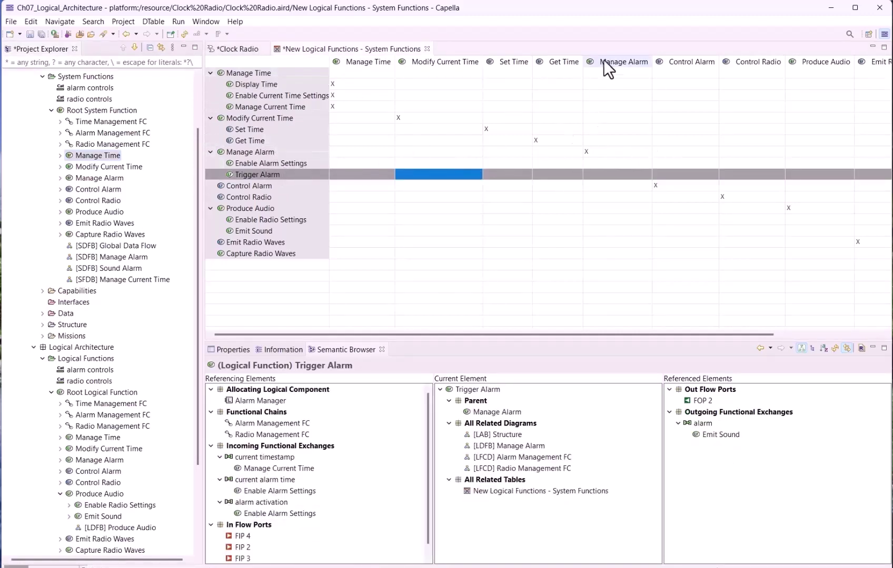
pyautogui.click(588, 163)
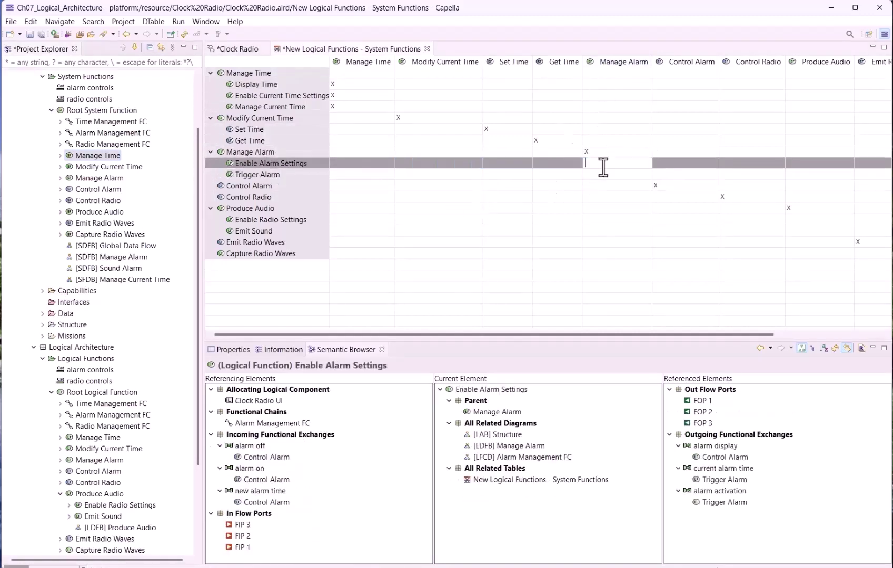
pyautogui.write('X')
pyautogui.press('Return')
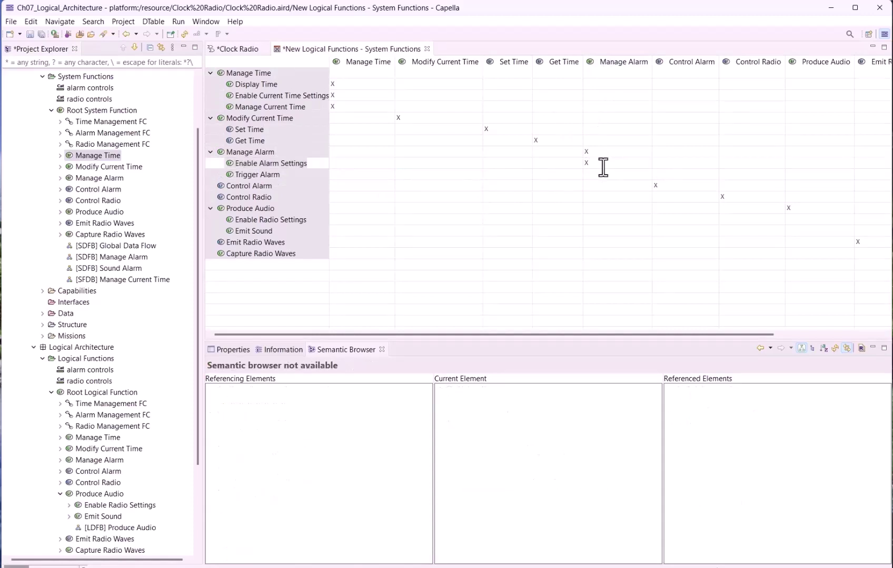
pyautogui.click(592, 175)
pyautogui.click(592, 174)
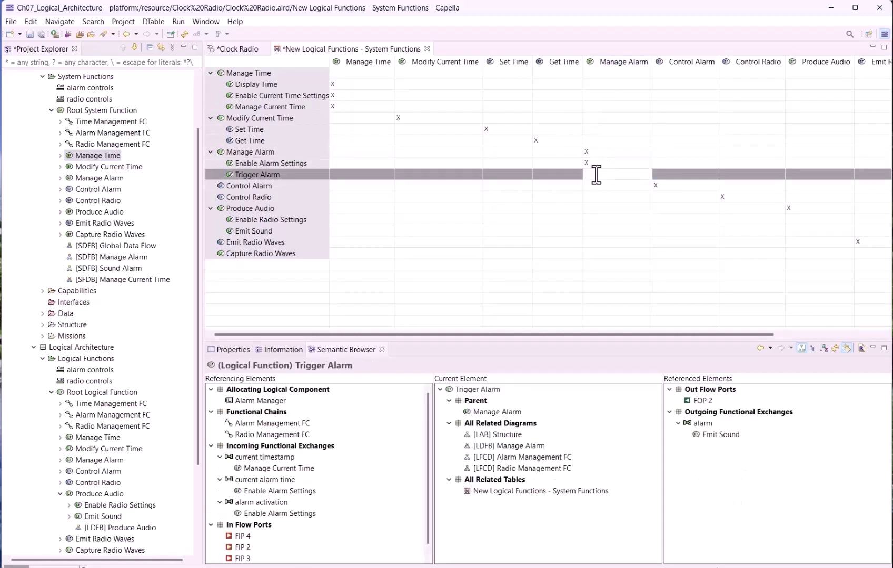
pyautogui.write('X')
pyautogui.press('Return')
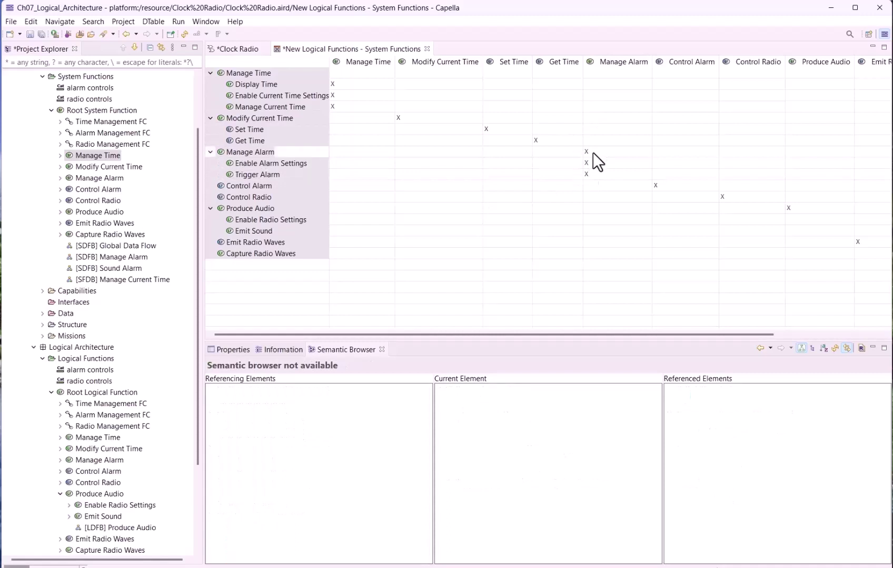
pyautogui.click(594, 151)
pyautogui.click(596, 152)
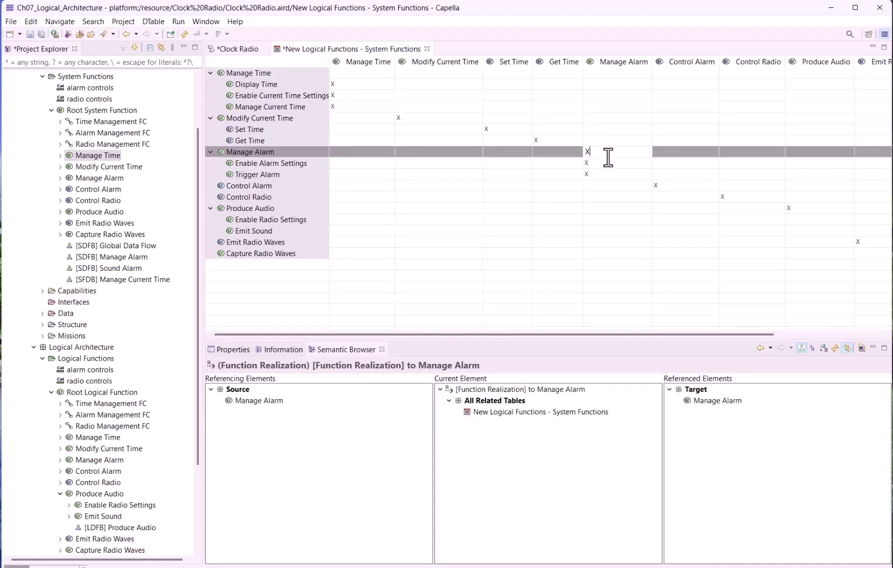
pyautogui.press('Return')
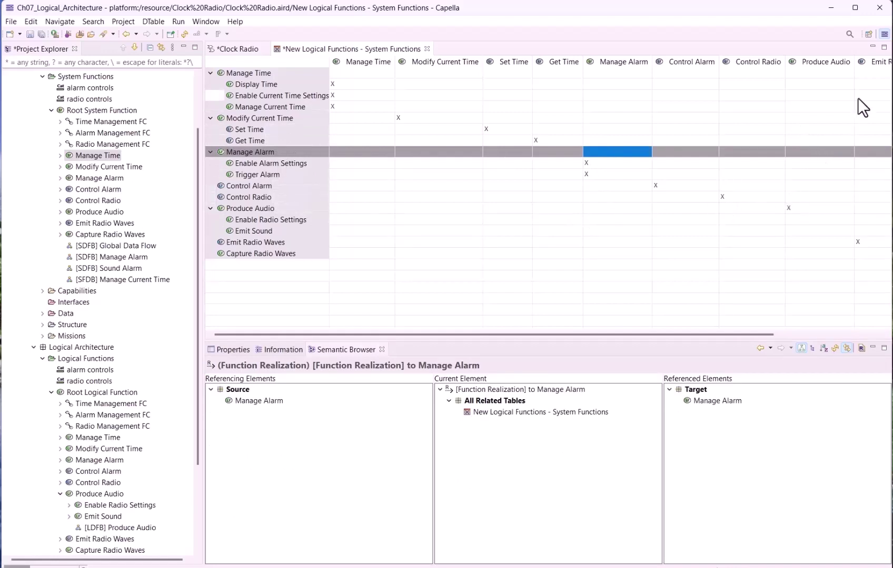
pyautogui.moveTo(426, 333)
pyautogui.mouseDown()
pyautogui.moveTo(440, 335)
pyautogui.moveTo(424, 331)
pyautogui.mouseUp()
# Mark Enable Radio Settings and Emit Sound under Produce Audio, erasing the Produce Audio row's own mark.
pyautogui.click(793, 219)
pyautogui.write('x')
pyautogui.press('Return')
pyautogui.click(794, 234)
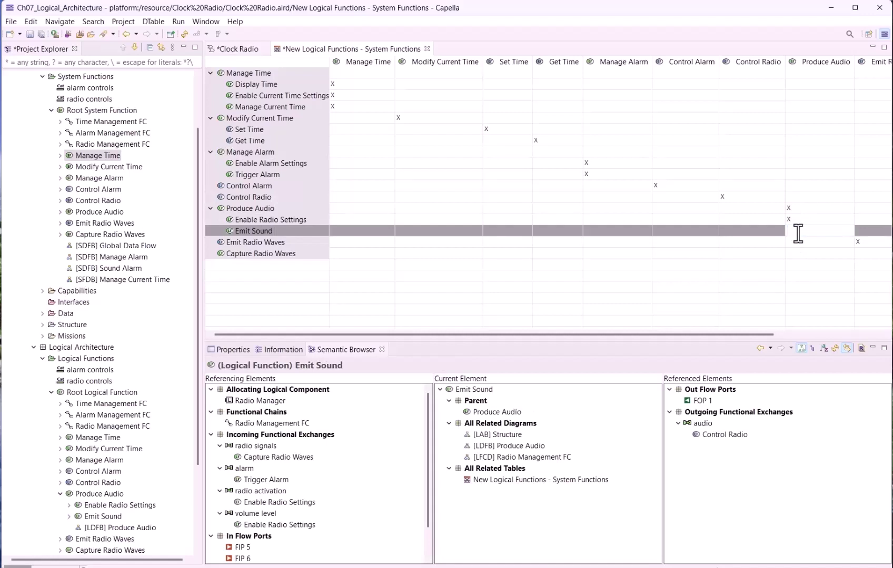
pyautogui.write('x')
pyautogui.press('Return')
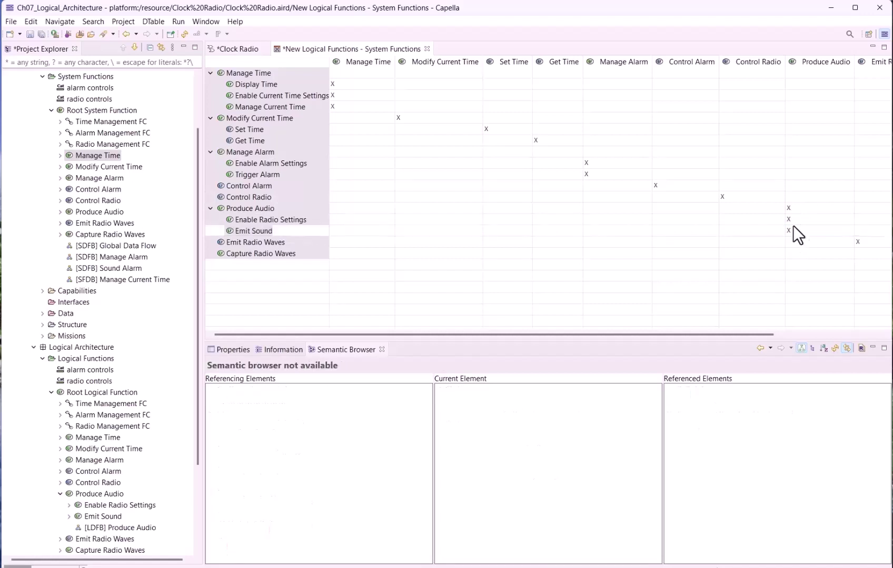
pyautogui.click(793, 208)
pyautogui.press('BackSpace')
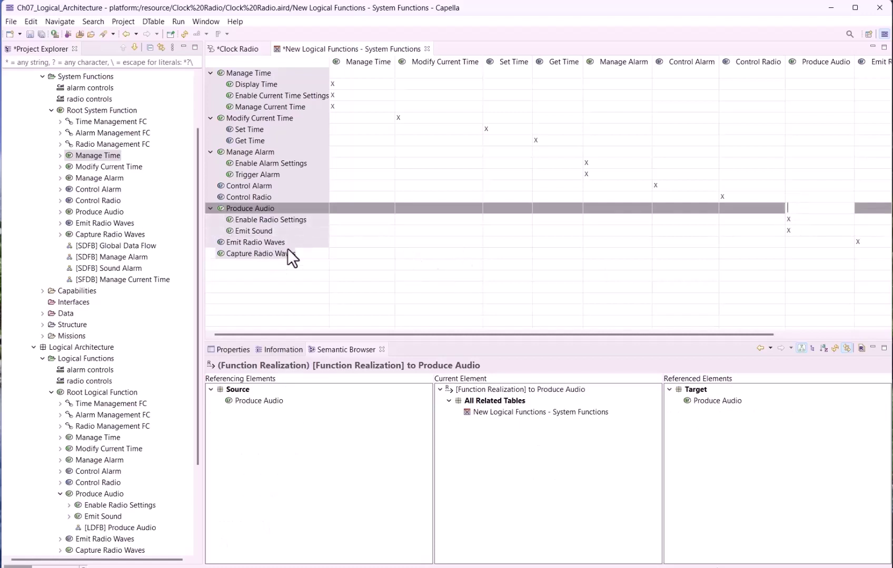
pyautogui.moveTo(641, 332); pyautogui.dragTo(418, 165)
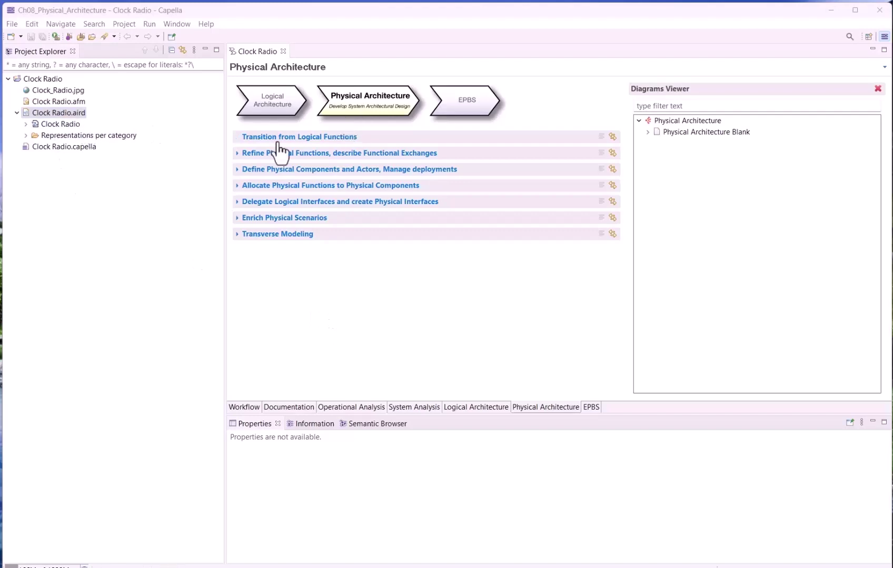
# From Transition from Logical Functions, create a Physical Functions / Logical Functions matrix with its default name.
pyautogui.click(239, 138)
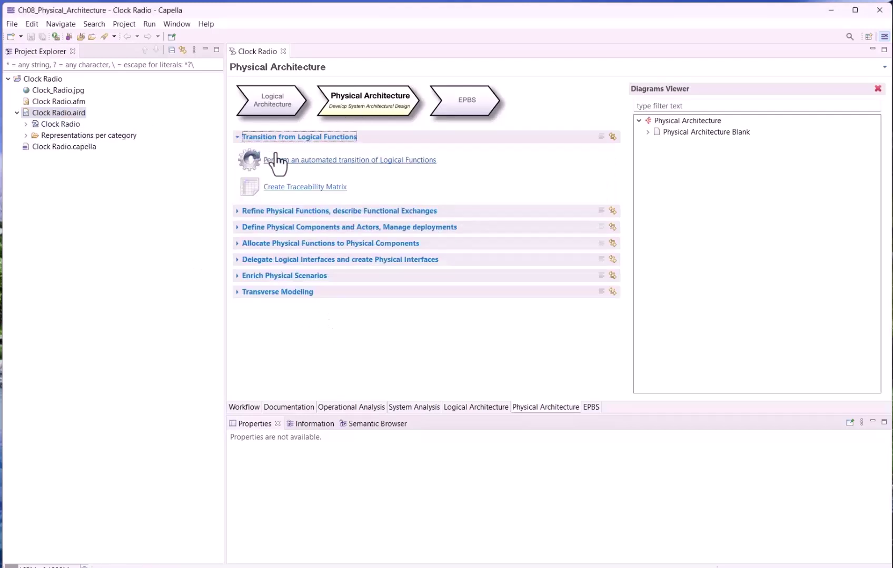
pyautogui.click(305, 186)
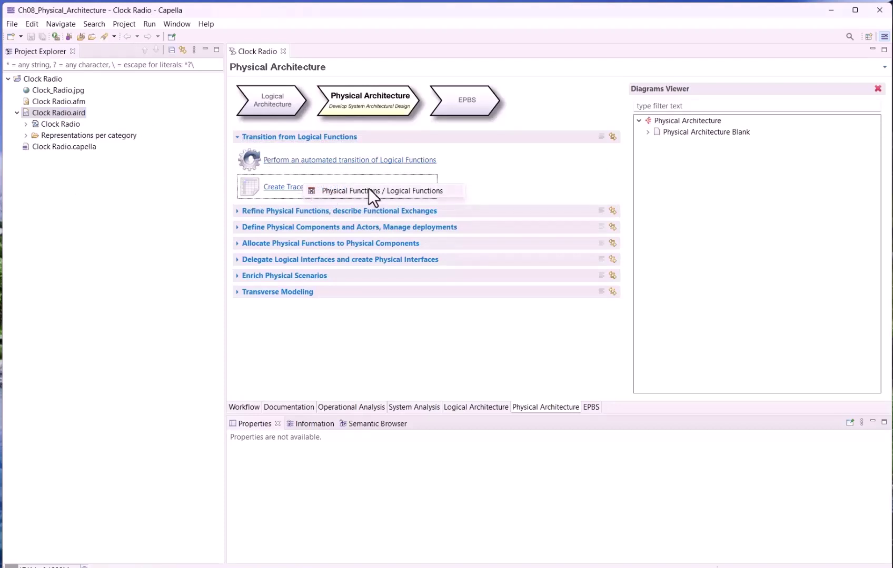
pyautogui.click(369, 191)
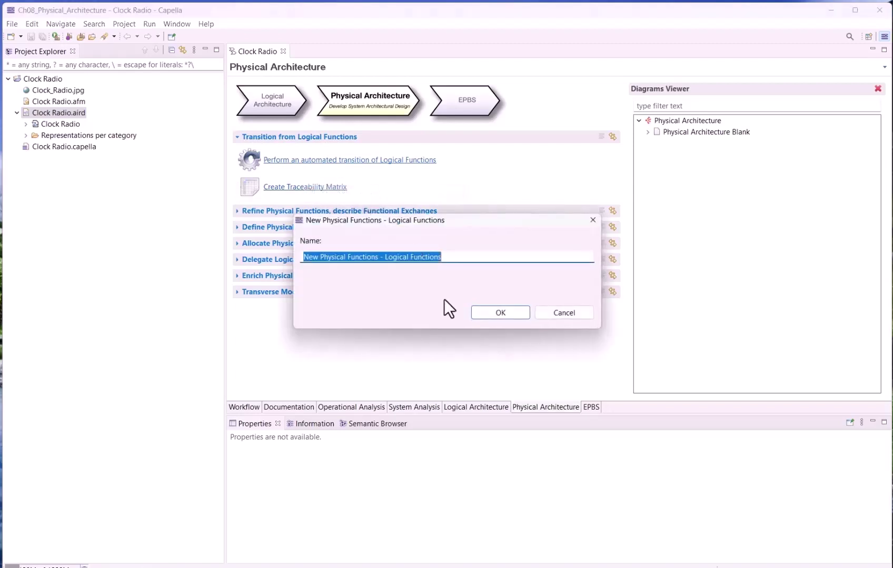
pyautogui.click(479, 312)
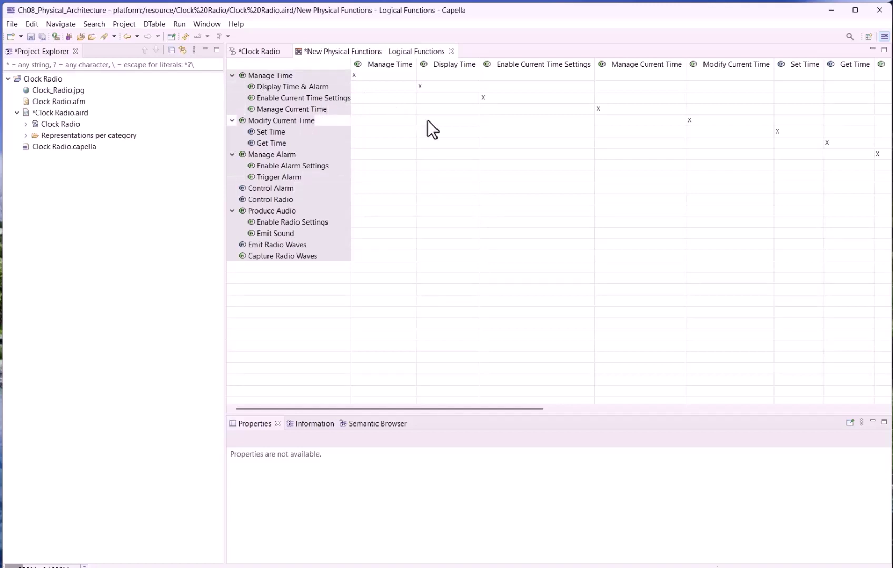
# Close the functions matrix and create a Physical Component / Logical Component matrix from Define Physical Components and Actors.
pyautogui.click(450, 52)
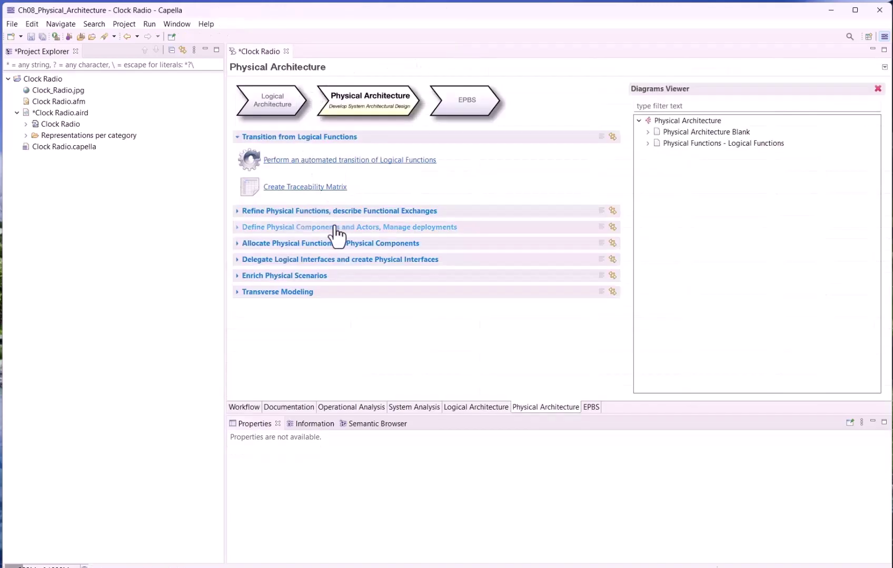
pyautogui.click(240, 227)
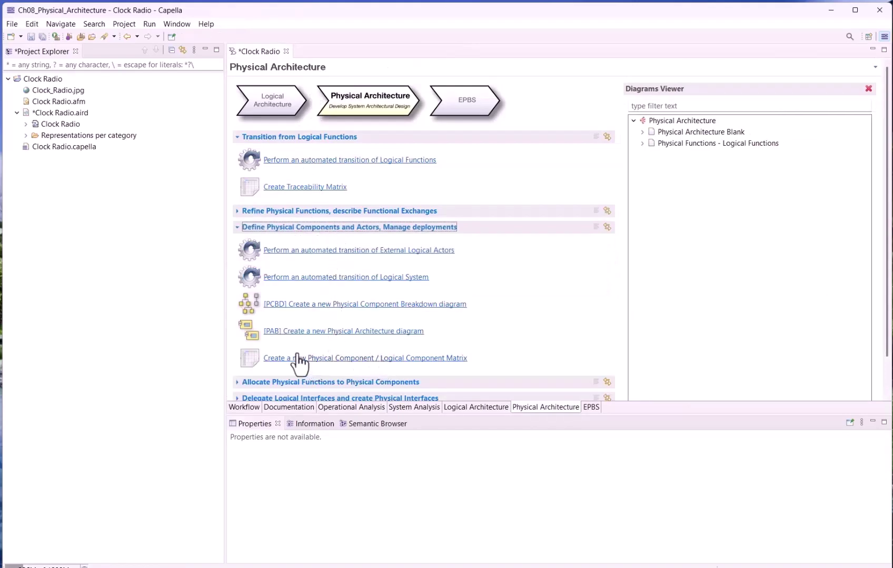
pyautogui.click(395, 358)
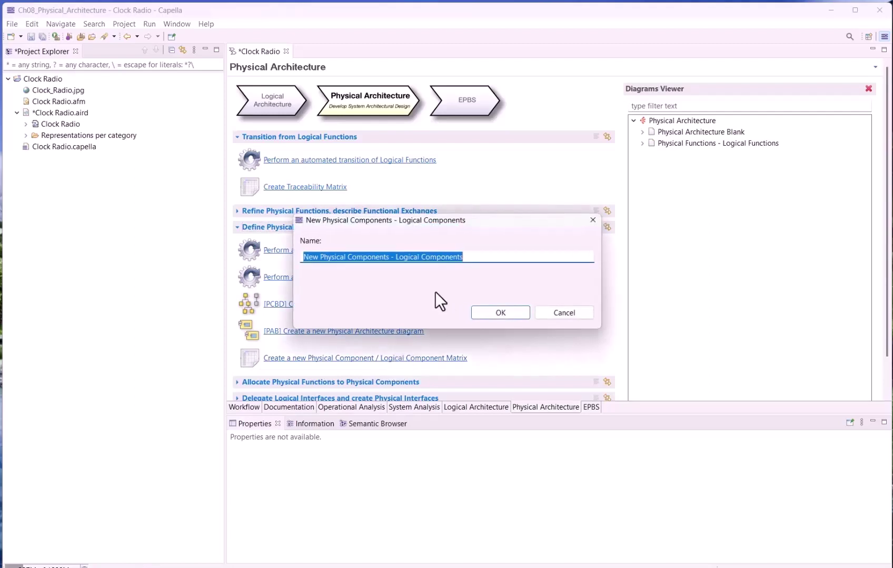
pyautogui.click(498, 315)
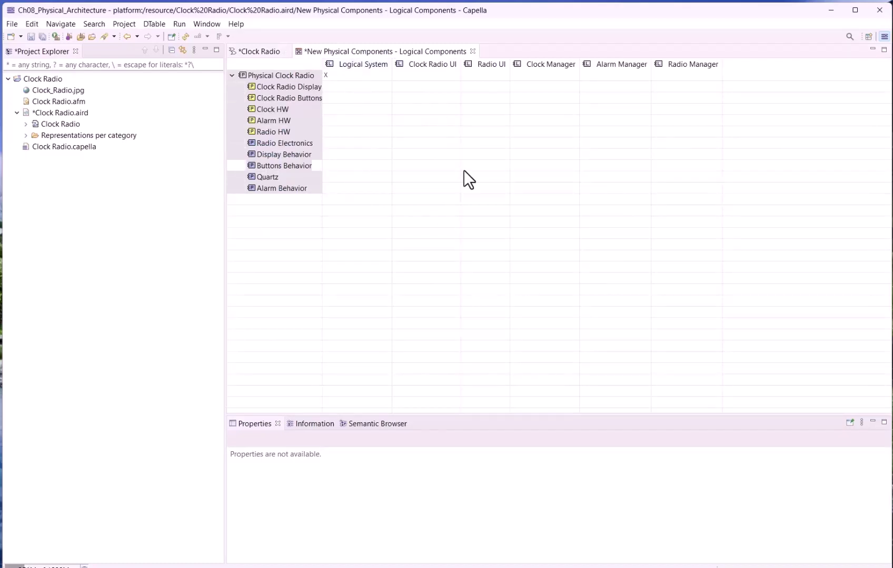
# Drag the row-header border right so the full physical component names show.
pyautogui.moveTo(322, 64); pyautogui.dragTo(345, 76)
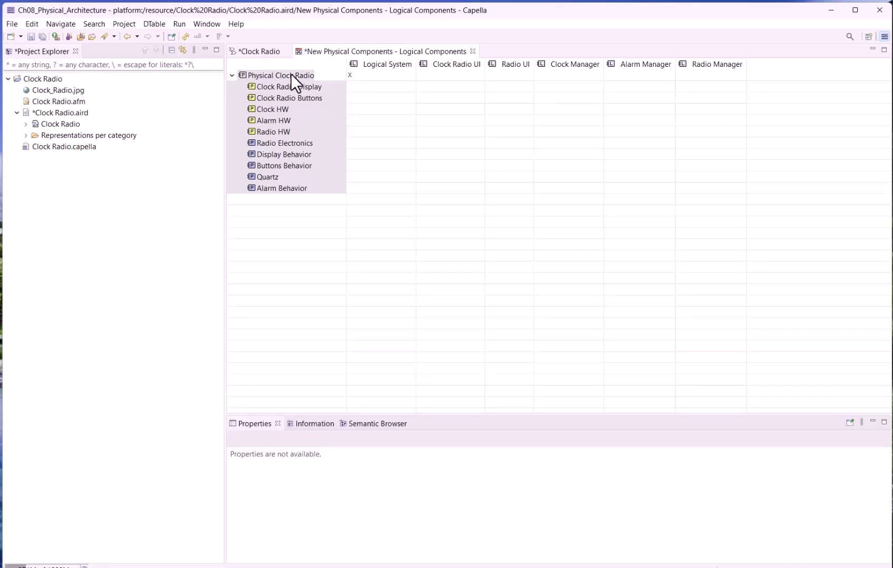
# Hide the Logical System column via Show/Hide > Hide/Show columns.
pyautogui.rightClick(388, 64)
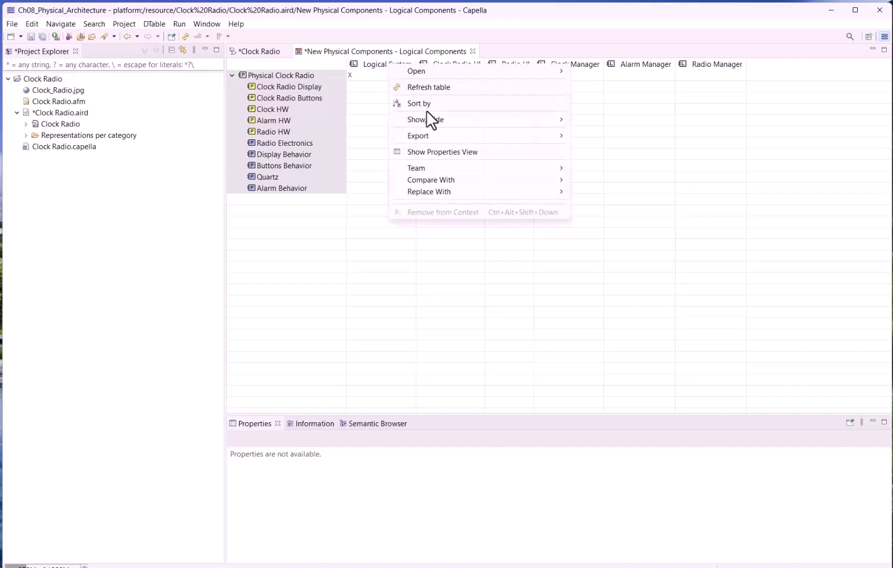
pyautogui.moveTo(431, 117)
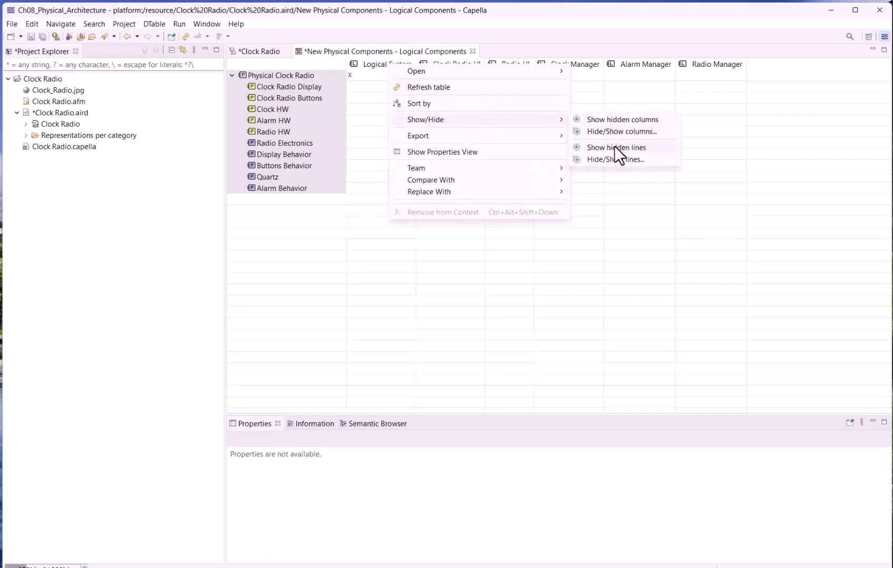
pyautogui.click(612, 132)
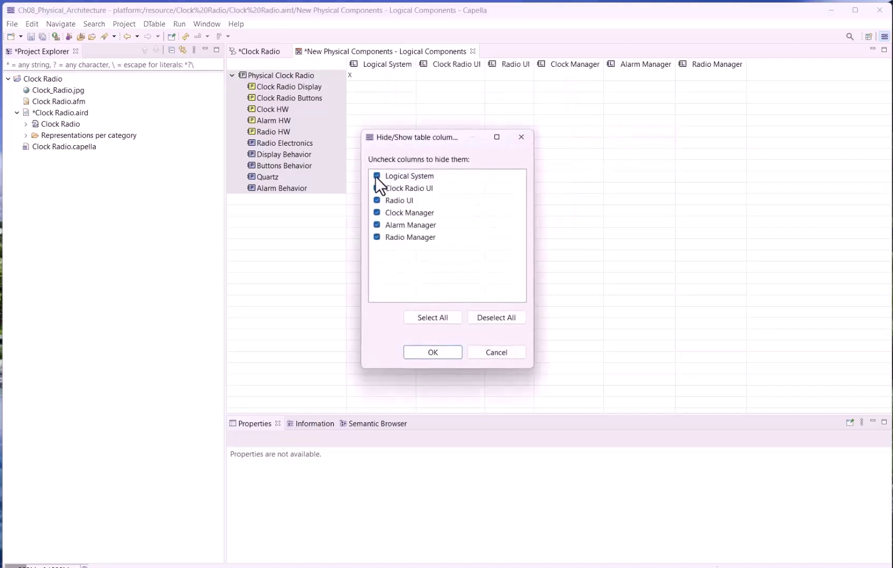
pyautogui.click(440, 352)
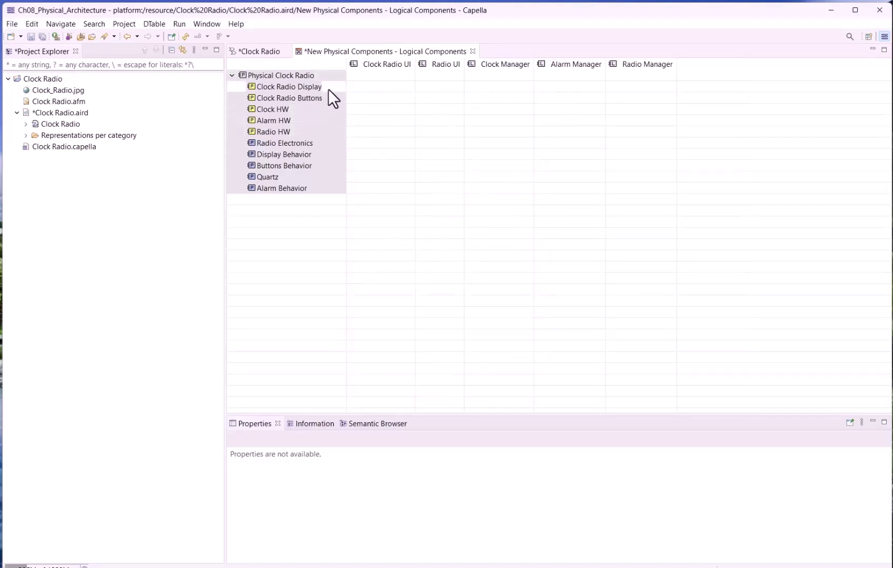
# Mark Clock Radio Display and Clock Radio Buttons with X as realizing Clock Radio UI.
pyautogui.click(361, 84)
pyautogui.click(361, 86)
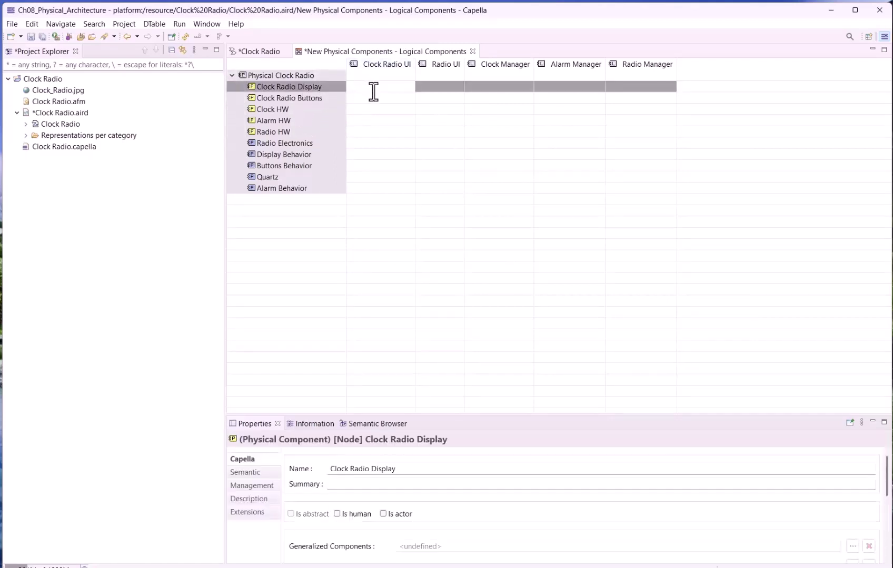
pyautogui.write('X')
pyautogui.press('Return')
pyautogui.click(366, 97)
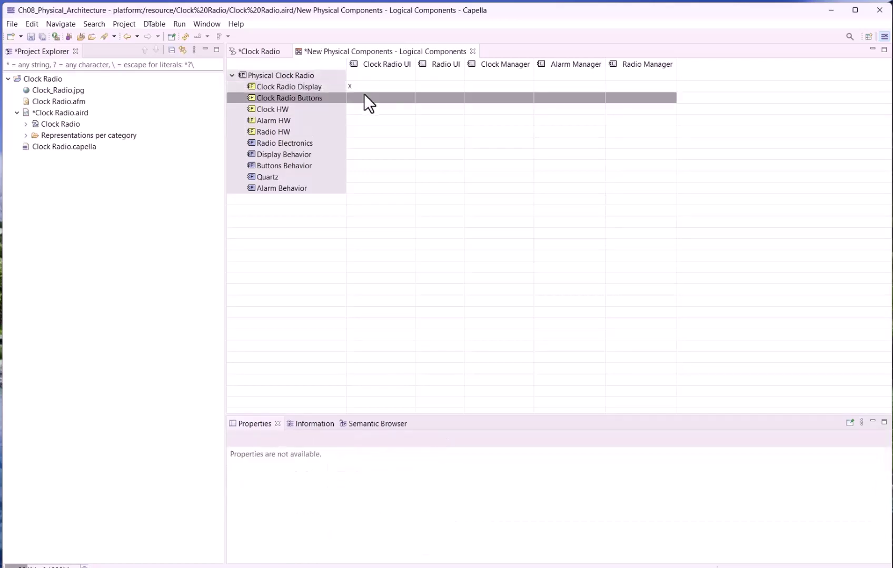
pyautogui.click(366, 97)
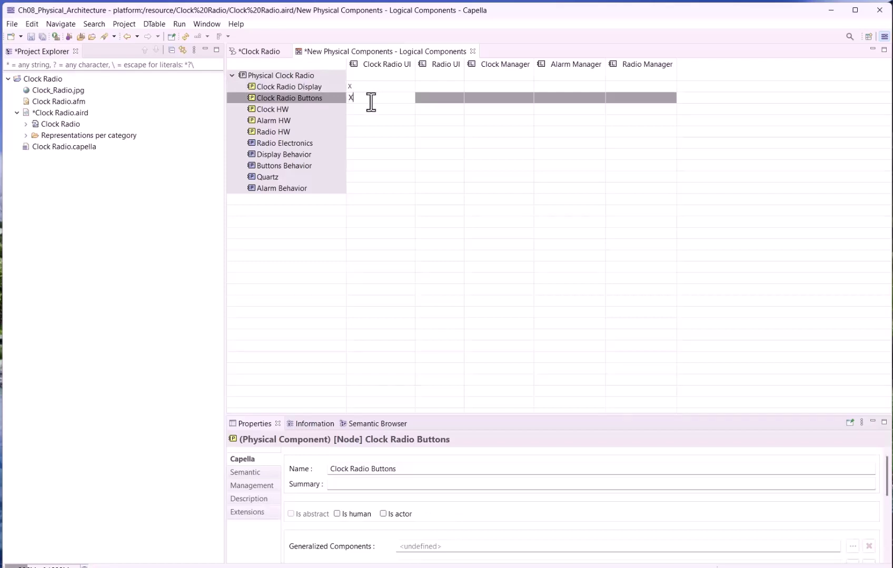
pyautogui.write('X')
pyautogui.press('Return')
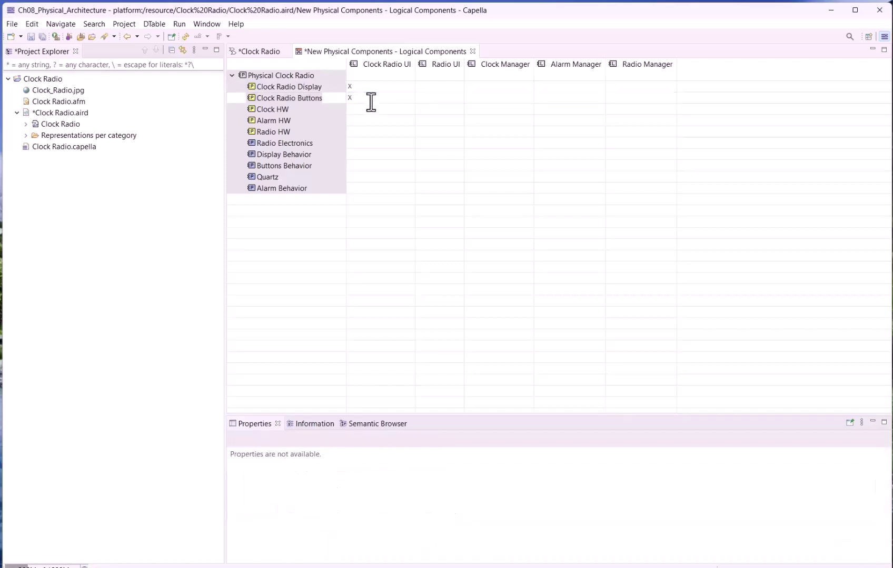
# Enter X in the Clock Radio UI cells for Display Behavior and Buttons Behavior.
pyautogui.click(361, 154)
pyautogui.click(361, 154)
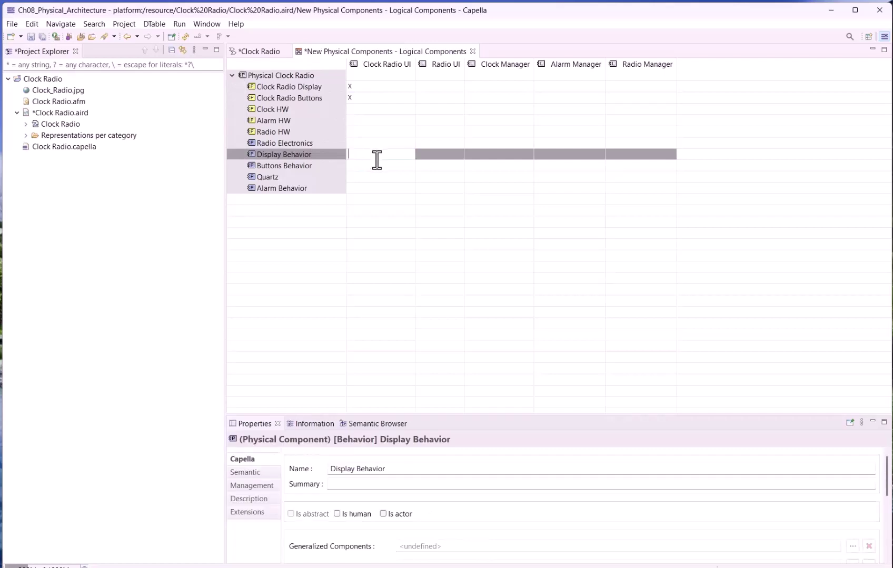
pyautogui.write('X')
pyautogui.press('Return')
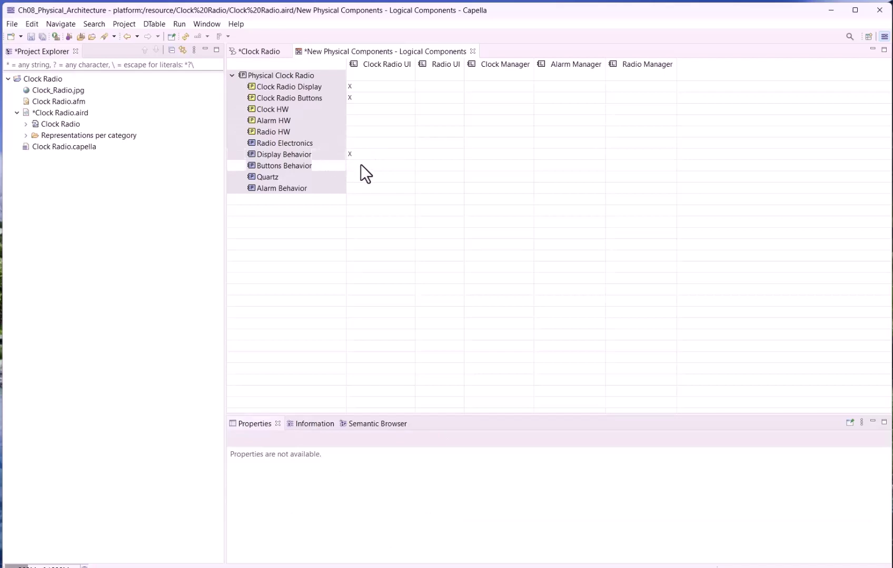
pyautogui.click(357, 164)
pyautogui.click(373, 168)
pyautogui.write('X')
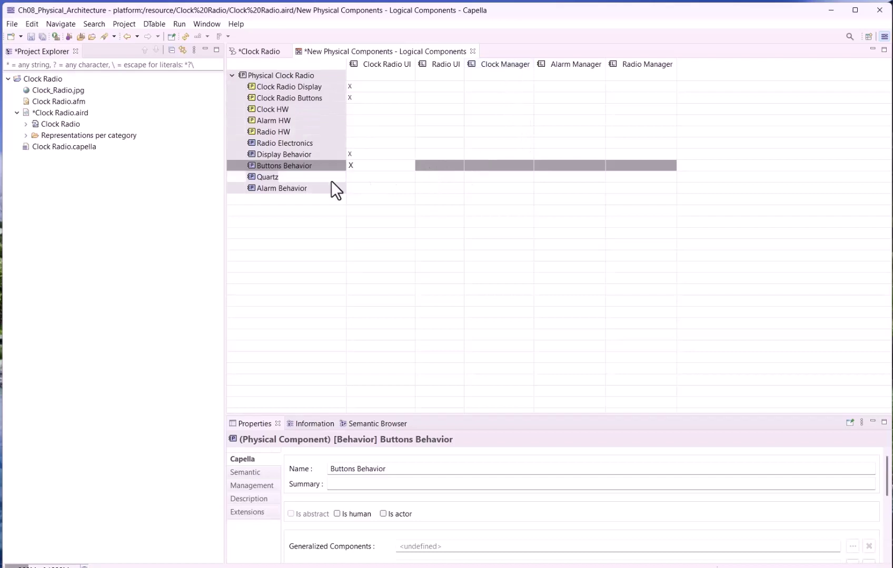
# Commit the Buttons Behavior mark and mark Quartz with x as realizing Clock Manager.
pyautogui.click(479, 178)
pyautogui.click(472, 177)
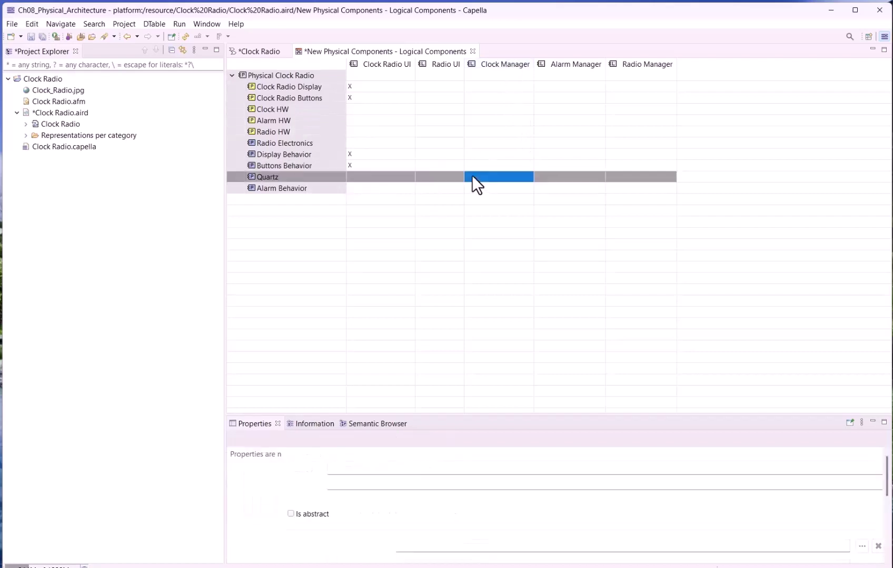
pyautogui.write('x')
pyautogui.press('Return')
pyautogui.click(494, 153)
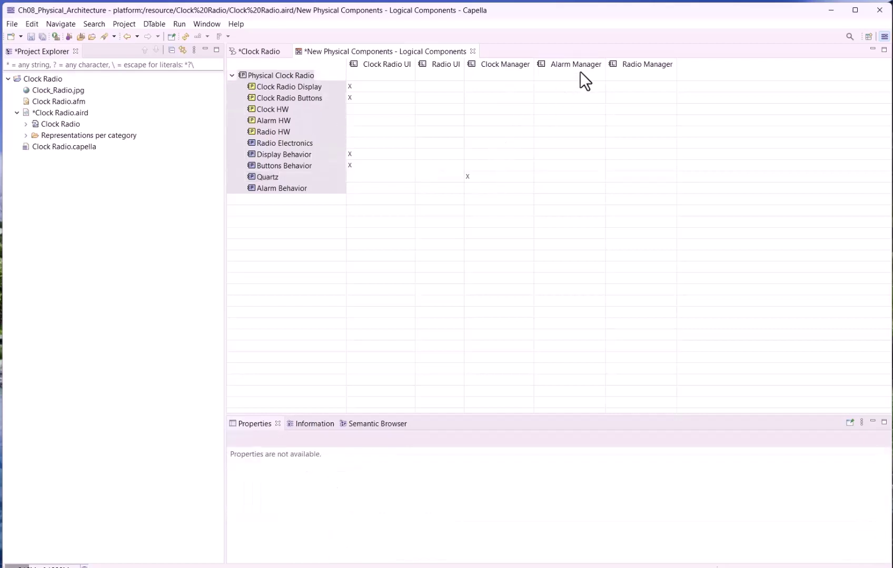
# Mark Alarm Behavior and Alarm HW with x as realizing Alarm Manager.
pyautogui.click(549, 188)
pyautogui.write('x')
pyautogui.press('Return')
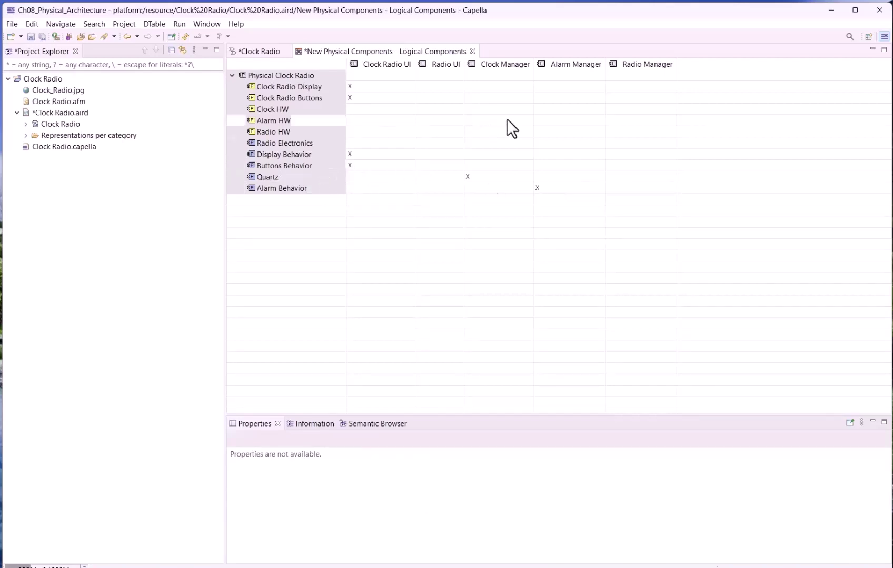
pyautogui.click(547, 120)
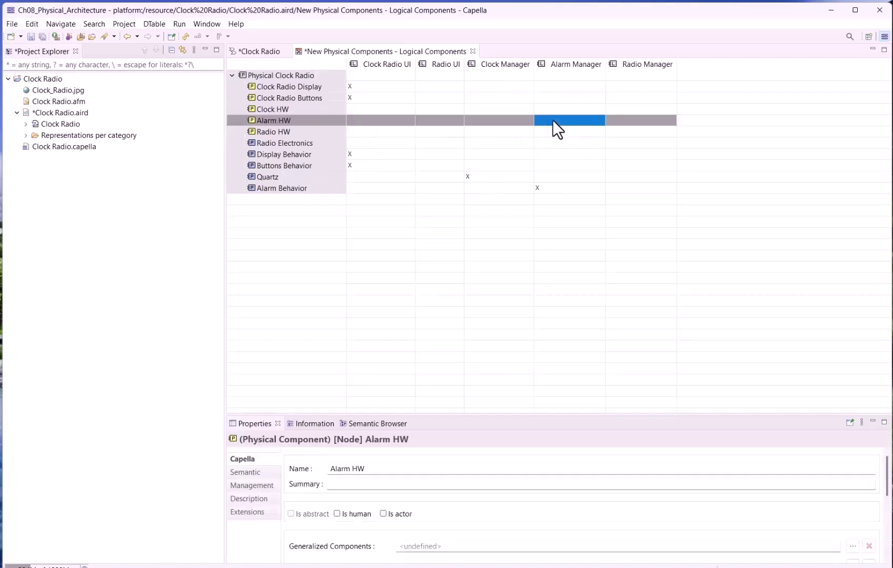
pyautogui.click(550, 120)
pyautogui.write('x')
pyautogui.press('Return')
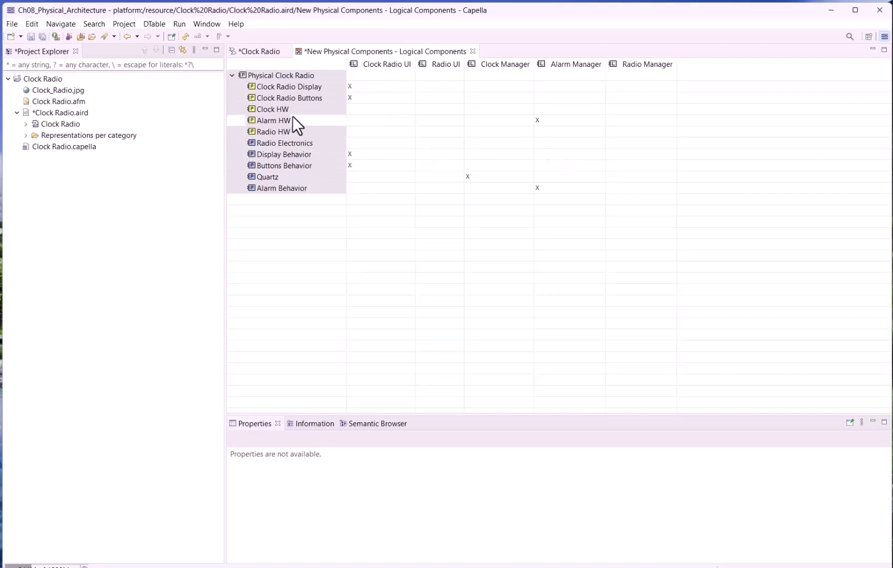
# Enter x for Clock HW under Clock Manager, and for Radio HW and Radio Electronics under Radio Manager.
pyautogui.click(474, 109)
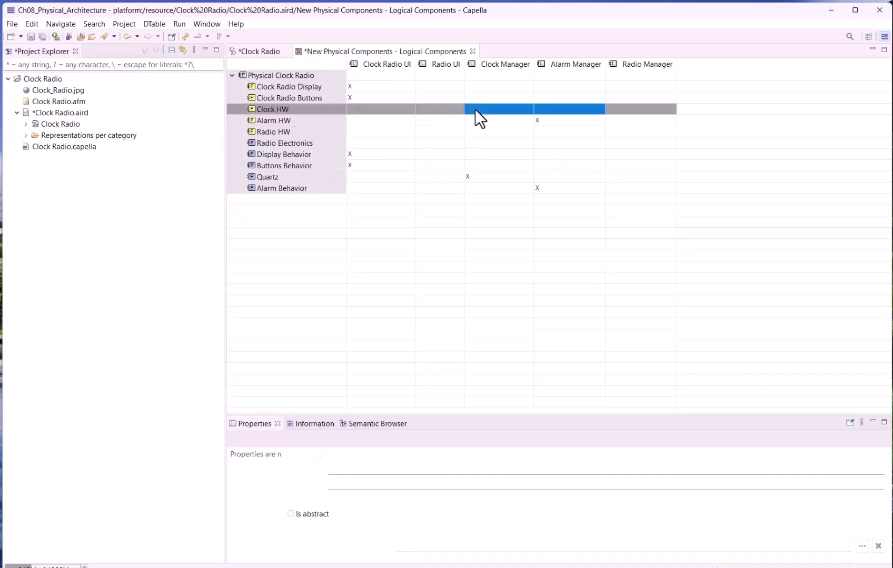
pyautogui.write('x')
pyautogui.press('Return')
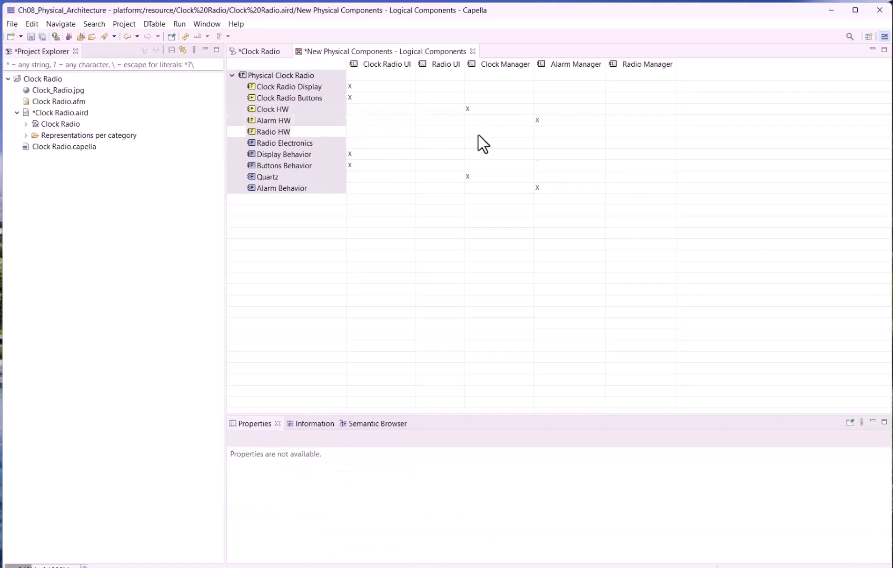
pyautogui.click(614, 132)
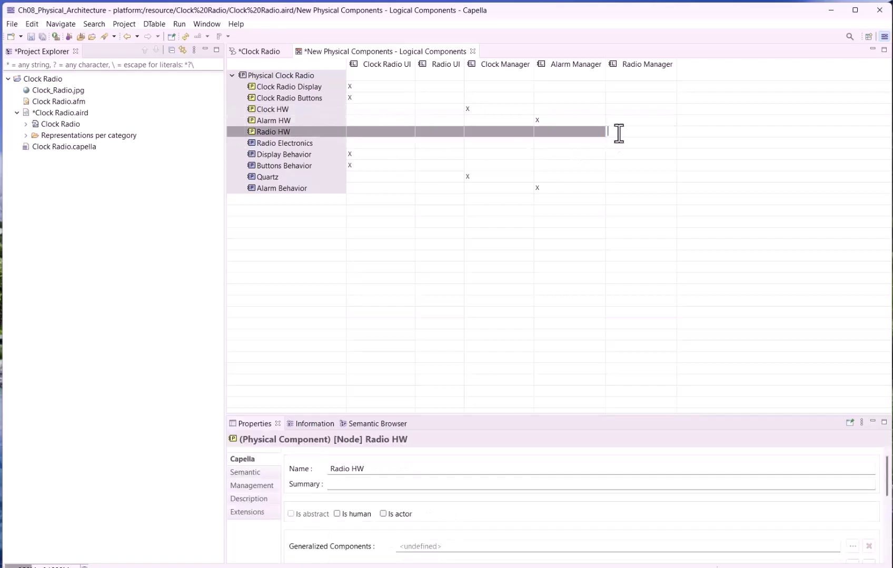
pyautogui.write('x')
pyautogui.press('Return')
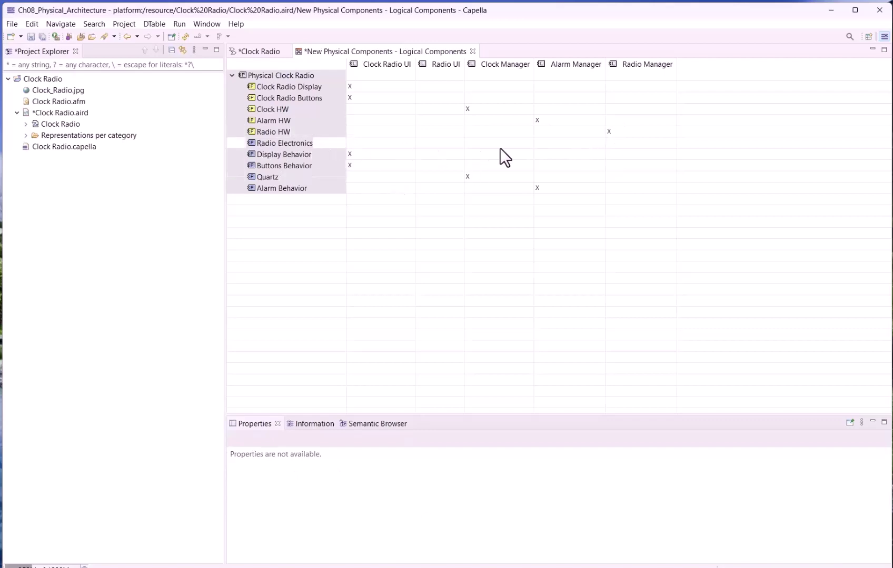
pyautogui.click(611, 144)
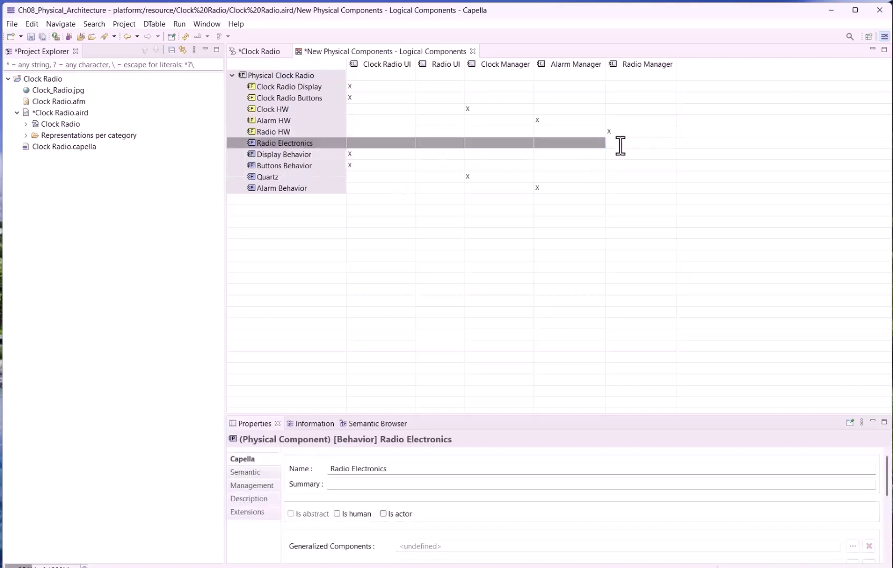
pyautogui.write('x')
pyautogui.press('Return')
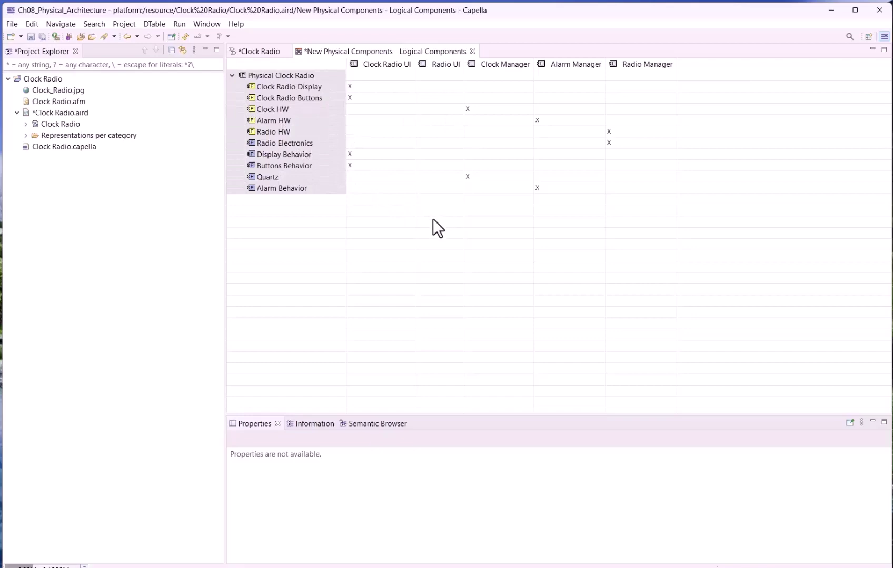
# In the Semantic Browser, trace Radio UI's Enable Radio Settings to its Buttons Behavior physical function, then return to the component matrix.
pyautogui.doubleClick(57, 111)
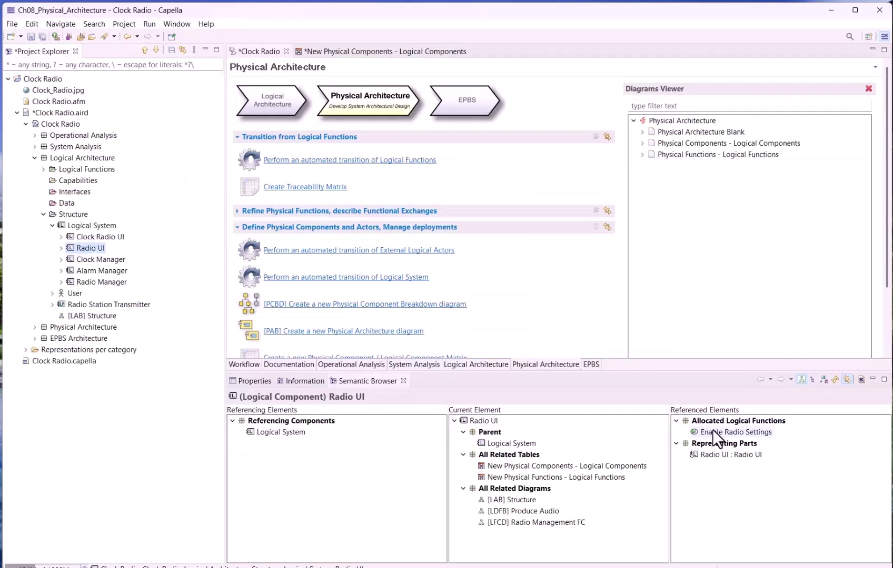
pyautogui.click(712, 431)
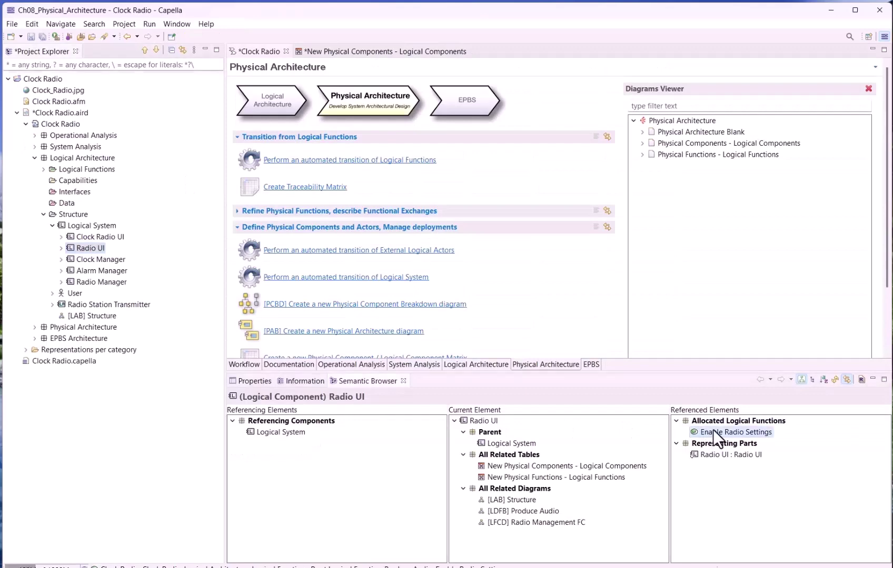
pyautogui.doubleClick(714, 431)
pyautogui.rightClick(316, 556)
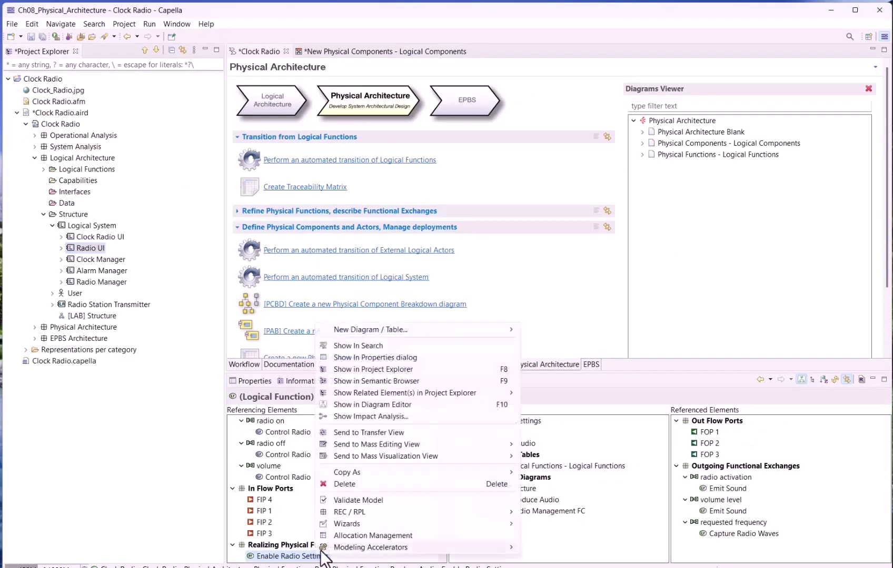
pyautogui.click(427, 380)
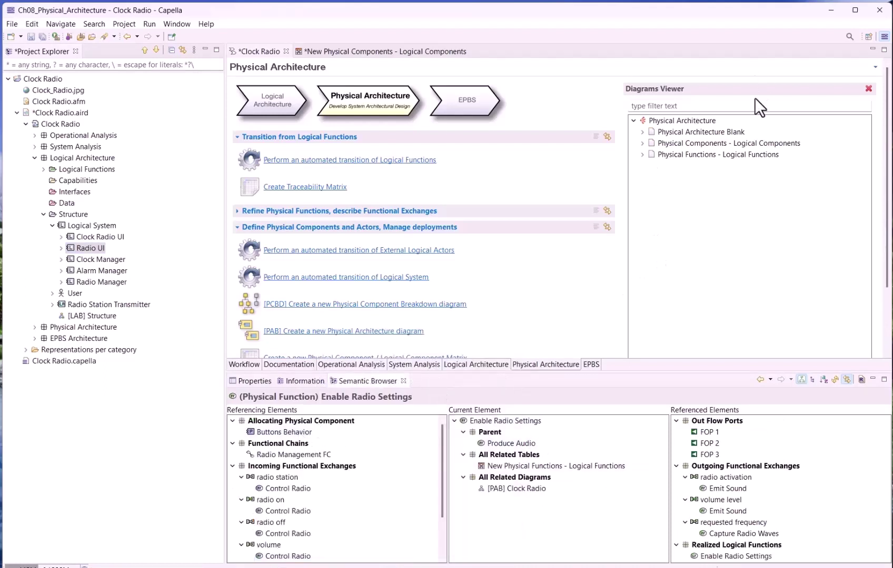
pyautogui.click(642, 154)
pyautogui.click(690, 167)
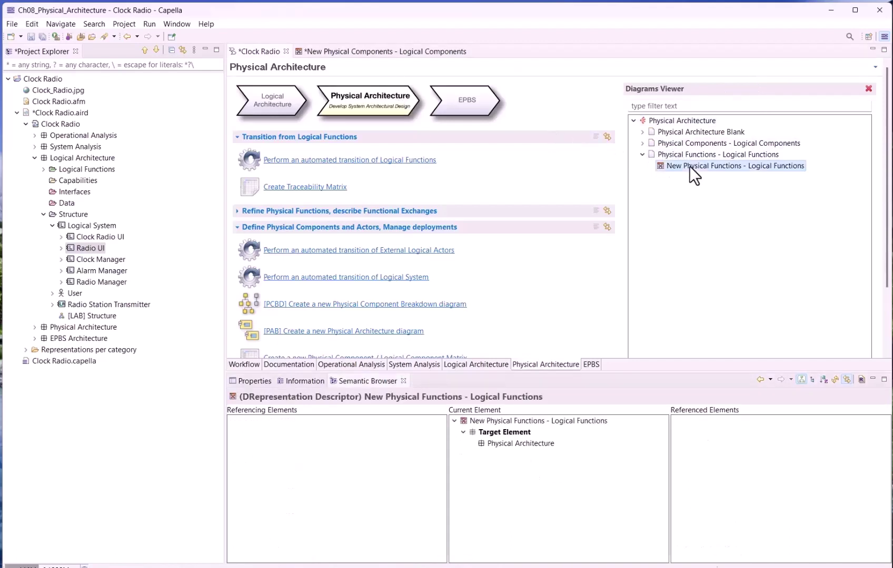
pyautogui.click(387, 52)
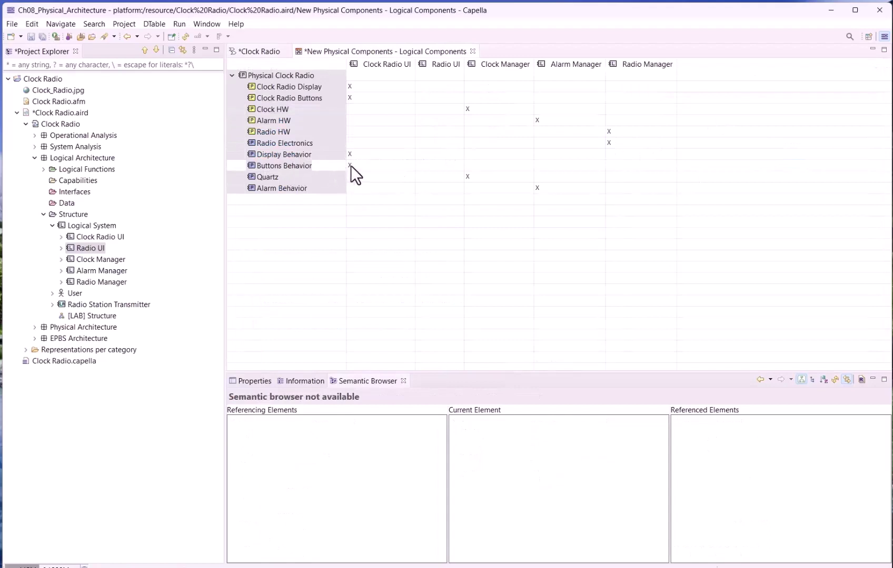
# Enter X in the Radio UI cells for Buttons Behavior and Clock Radio Buttons.
pyautogui.click(422, 163)
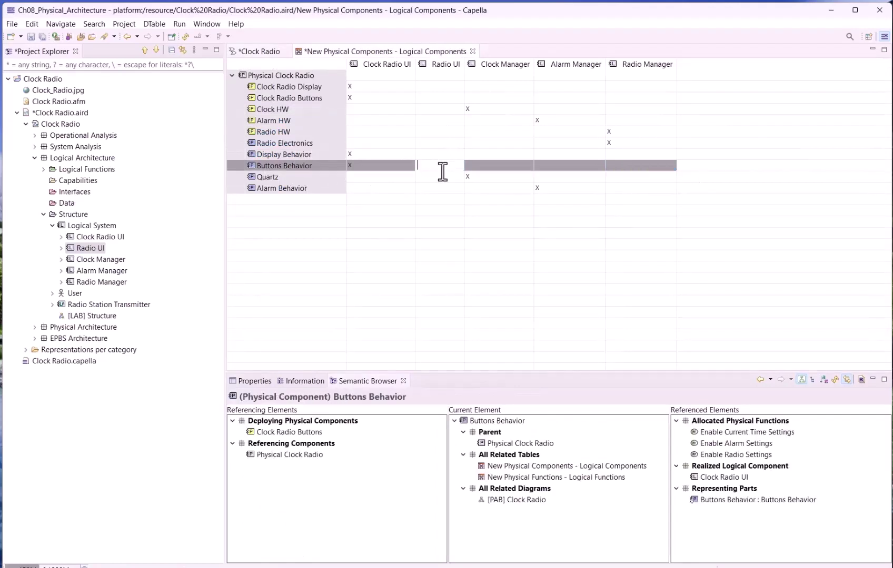
pyautogui.write('X')
pyautogui.press('Return')
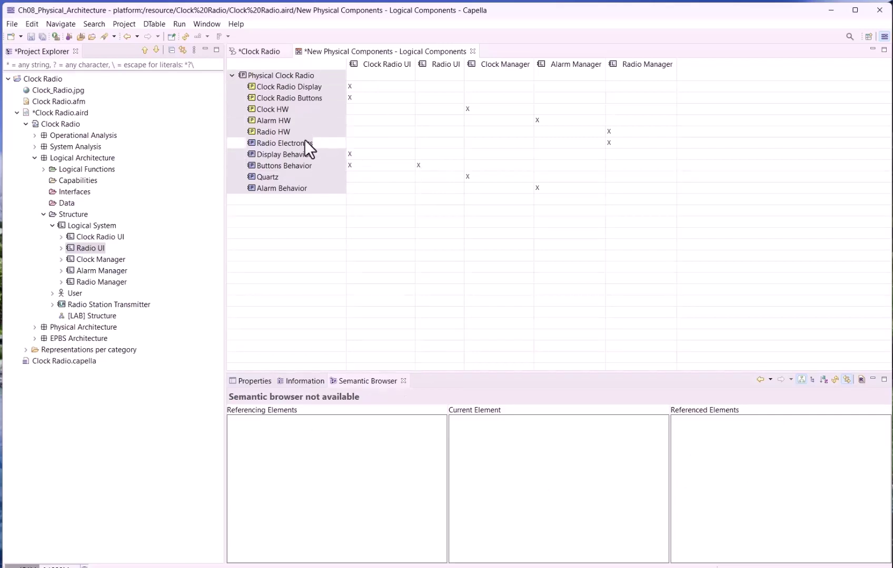
pyautogui.click(424, 98)
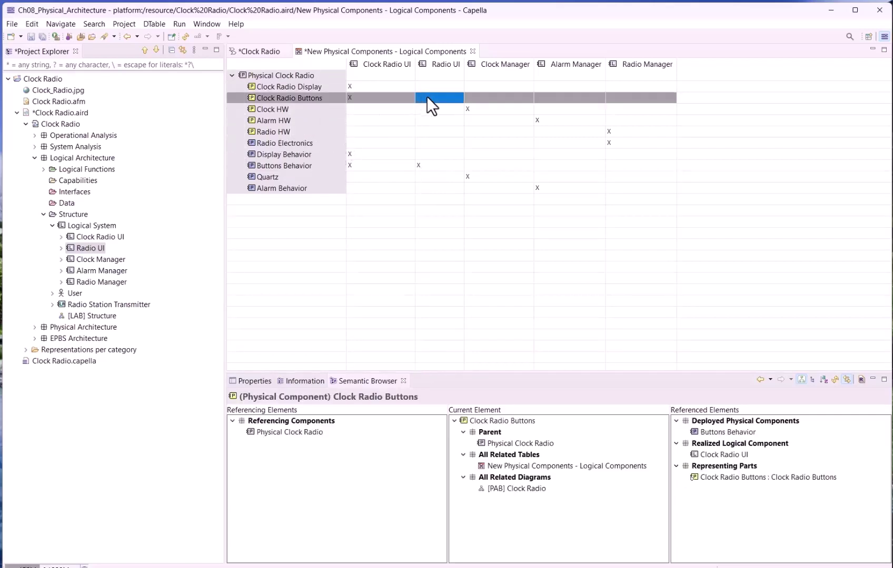
pyautogui.click(427, 98)
pyautogui.write('X')
pyautogui.press('Return')
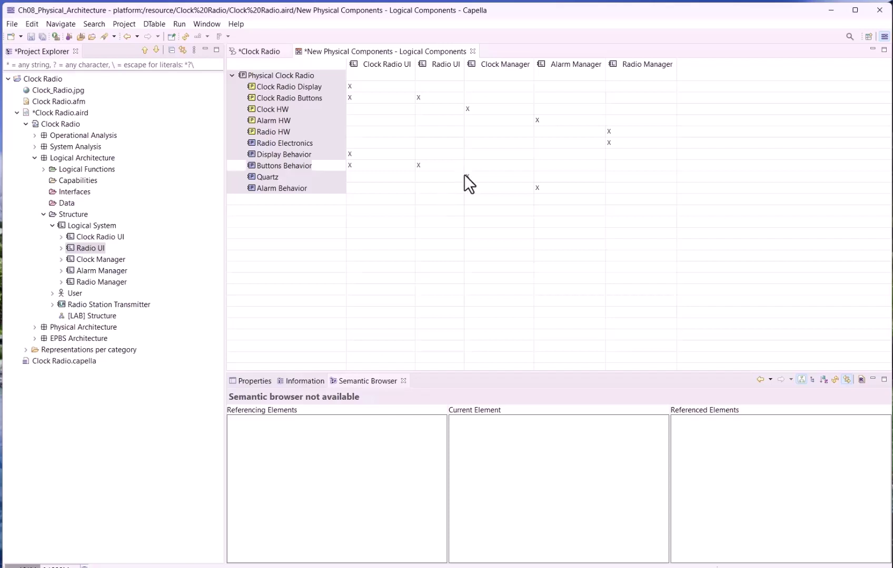
# Drag the sash above the Semantic Browser upward to make the view taller.
pyautogui.moveTo(516, 375); pyautogui.dragTo(479, 332)
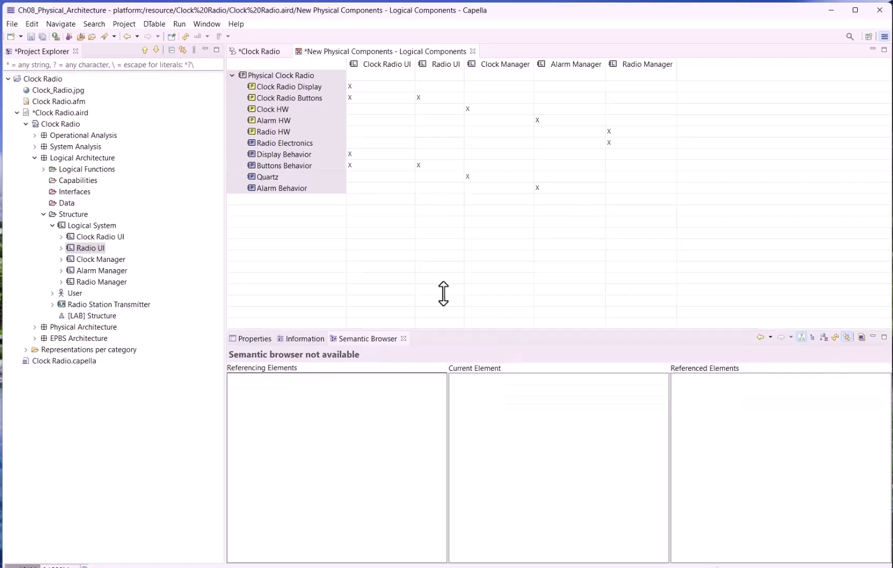